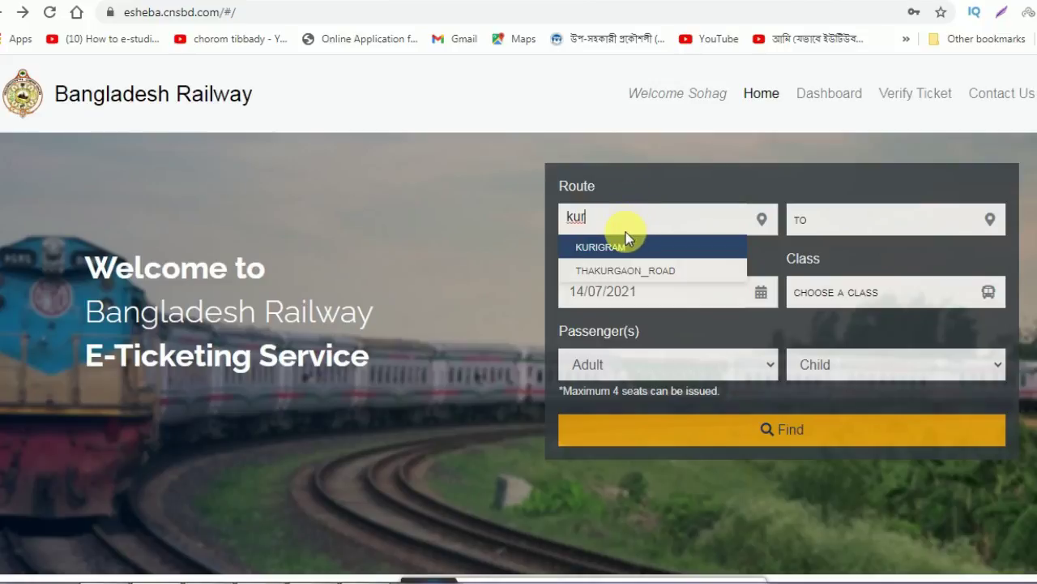
Step: Set the route from KURIGRAM to DHAKA using the station suggestions
left_click(611, 245)
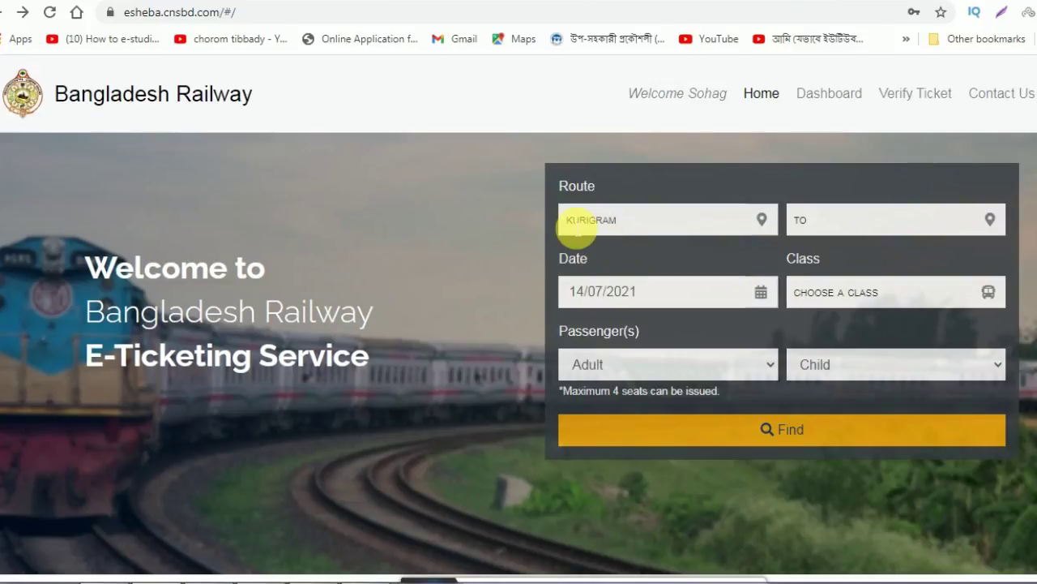
left_click(852, 219)
type("dha")
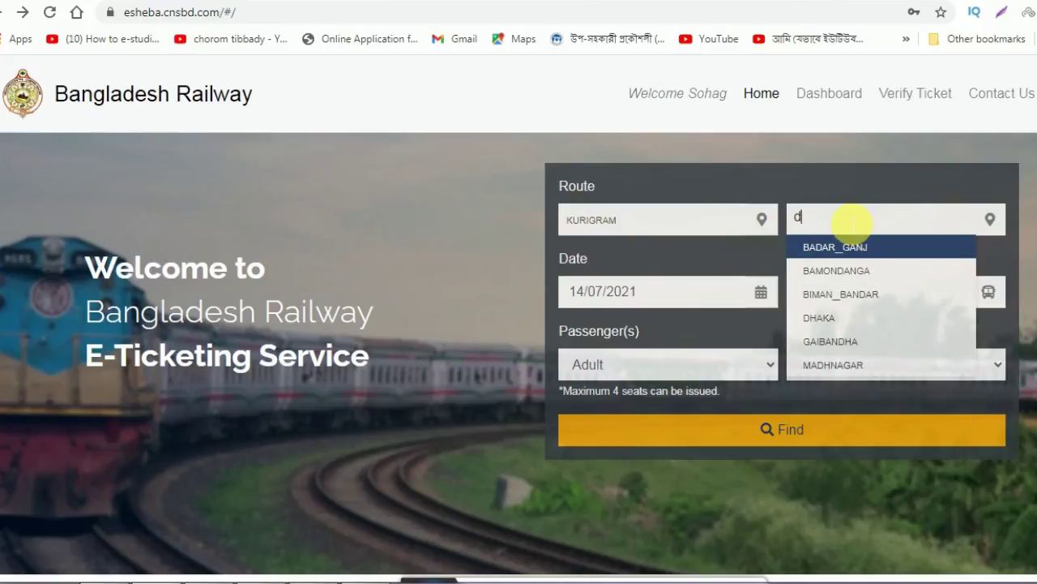
left_click(841, 244)
left_click(852, 223)
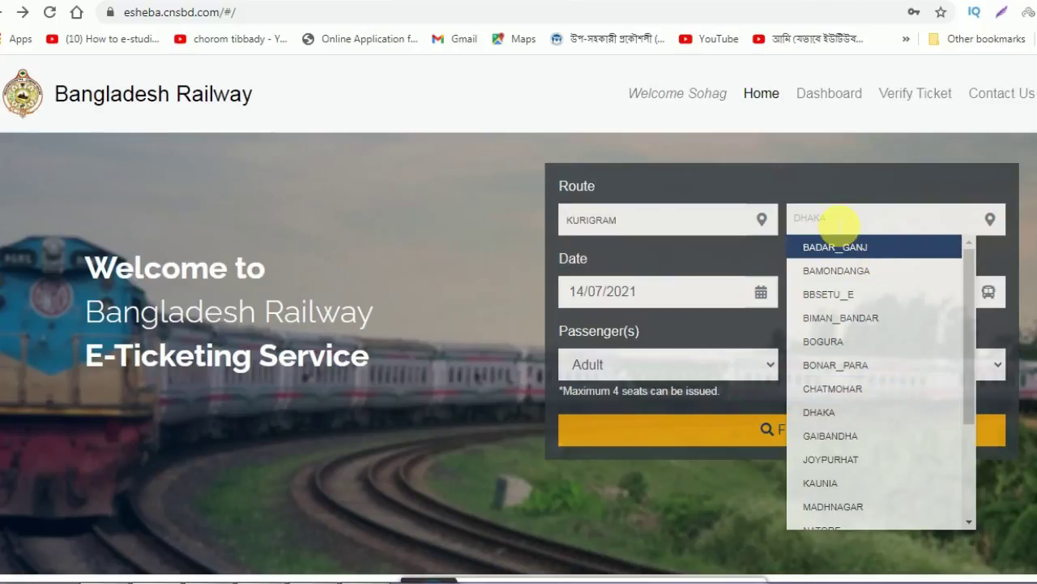
left_click(836, 219)
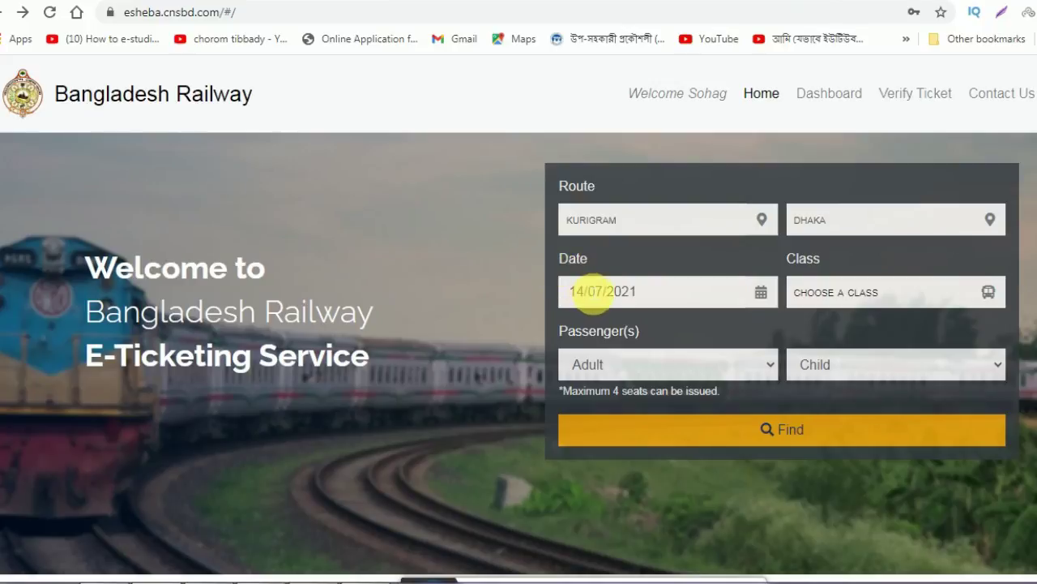
Step: Pick 18/07/2021 as the journey date in the calendar
left_click(639, 293)
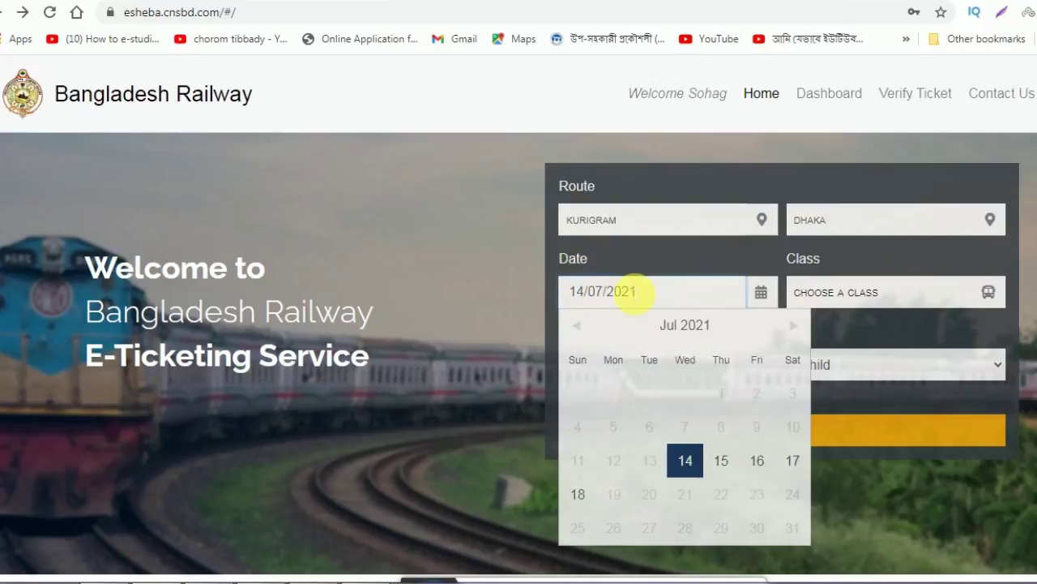
scroll(722, 474, "down", 1)
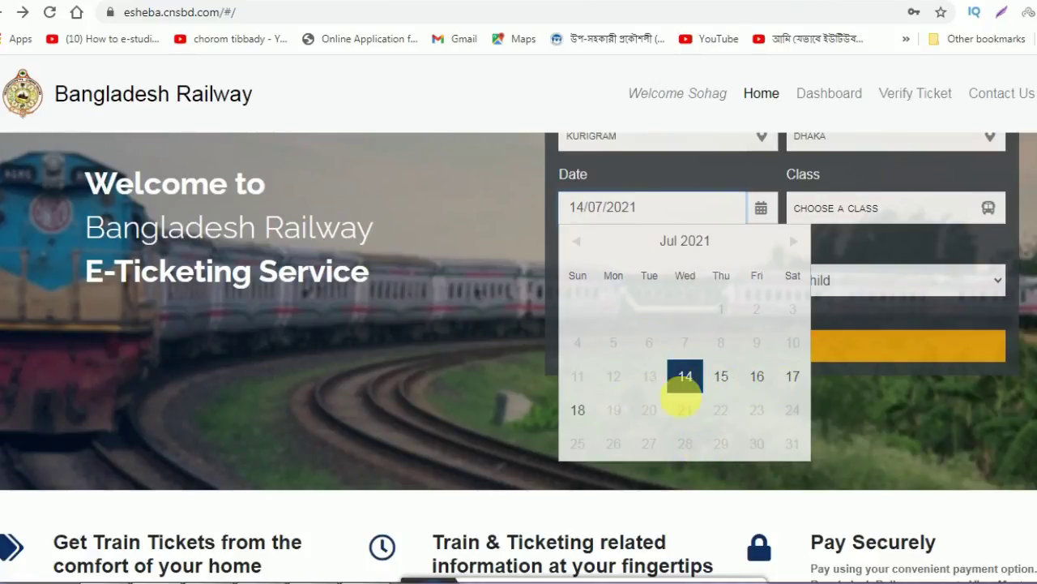
left_click(582, 412)
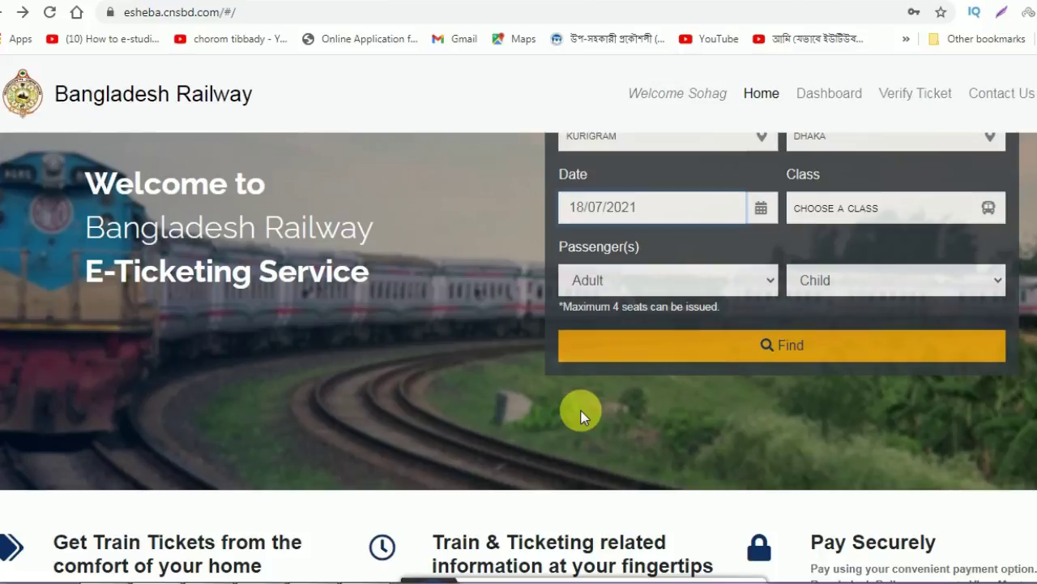
scroll(729, 341, "up", 1)
Step: Choose class S_CHAIR with 1 adult and no children
left_click(835, 293)
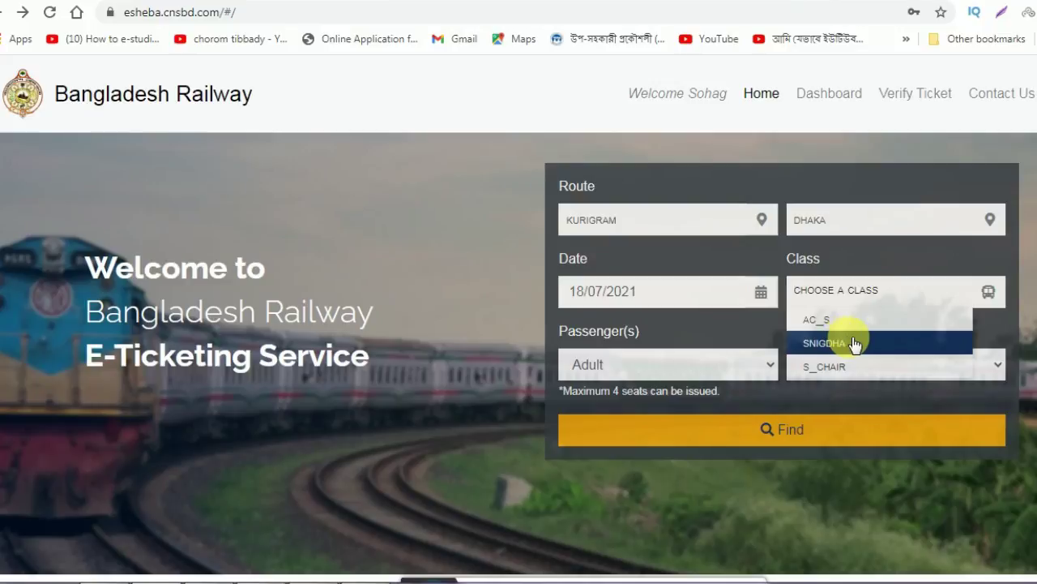
left_click(859, 369)
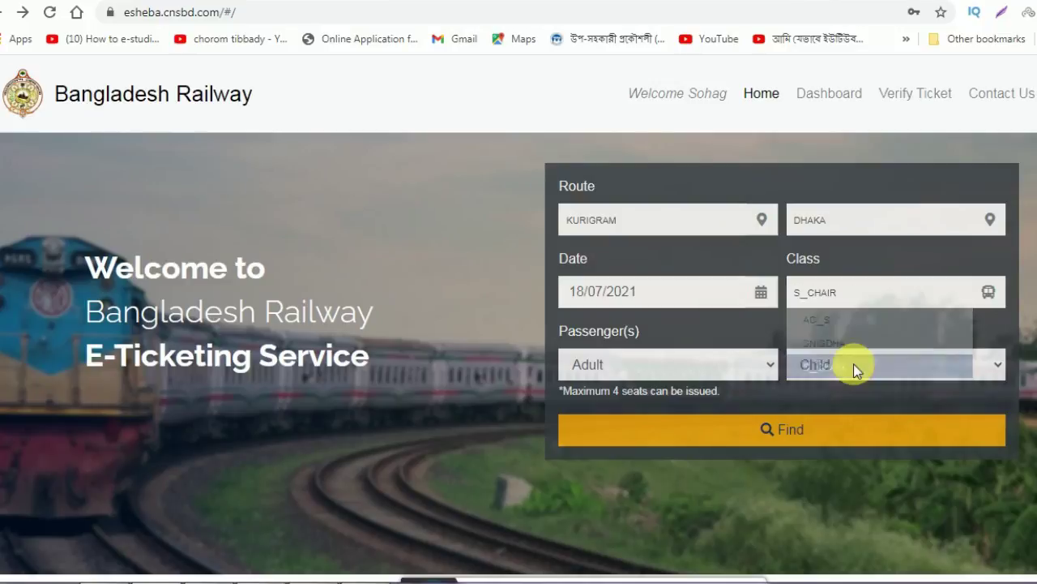
left_click(654, 366)
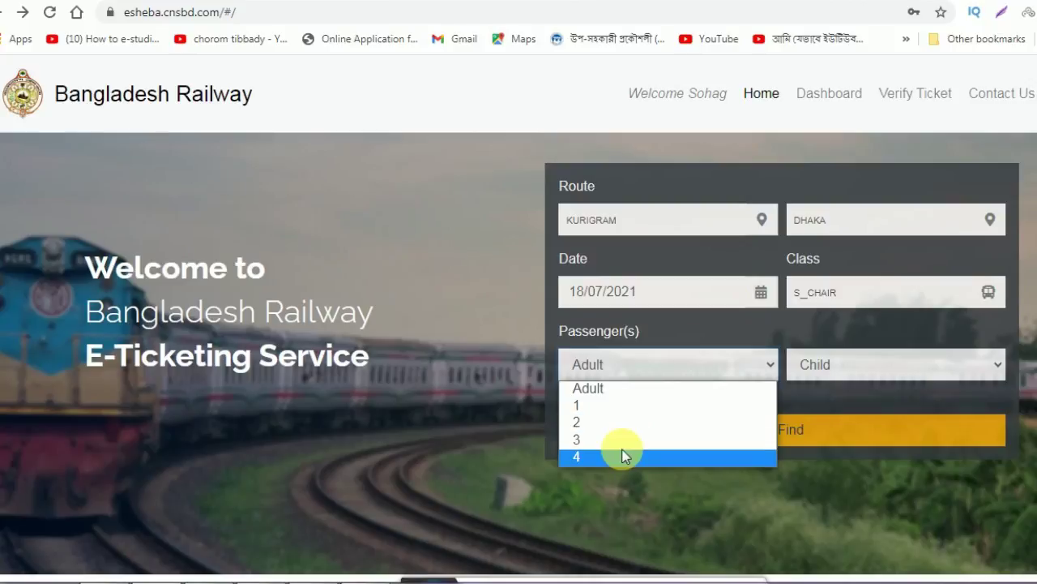
left_click(610, 407)
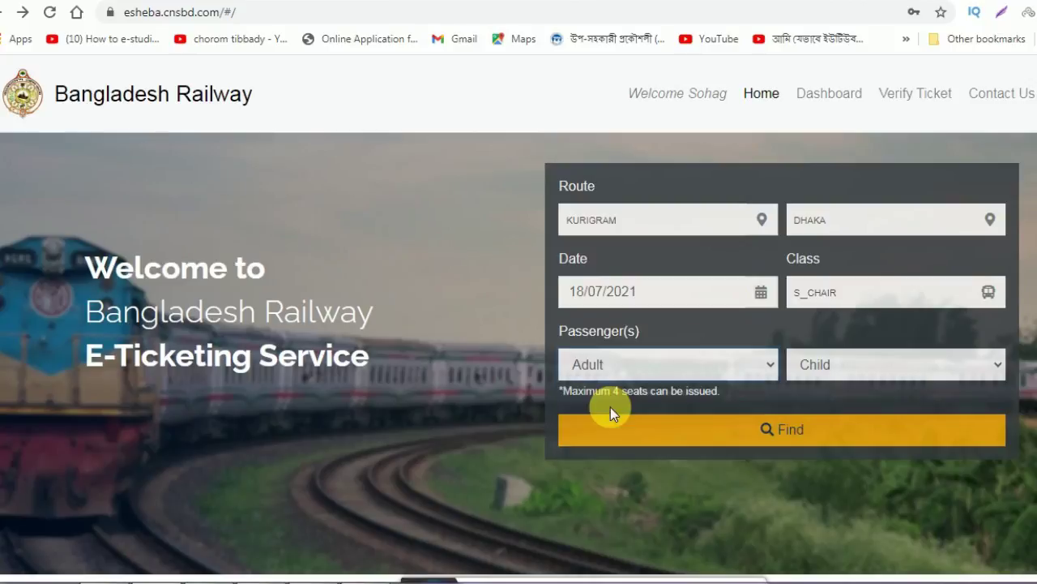
left_click(823, 367)
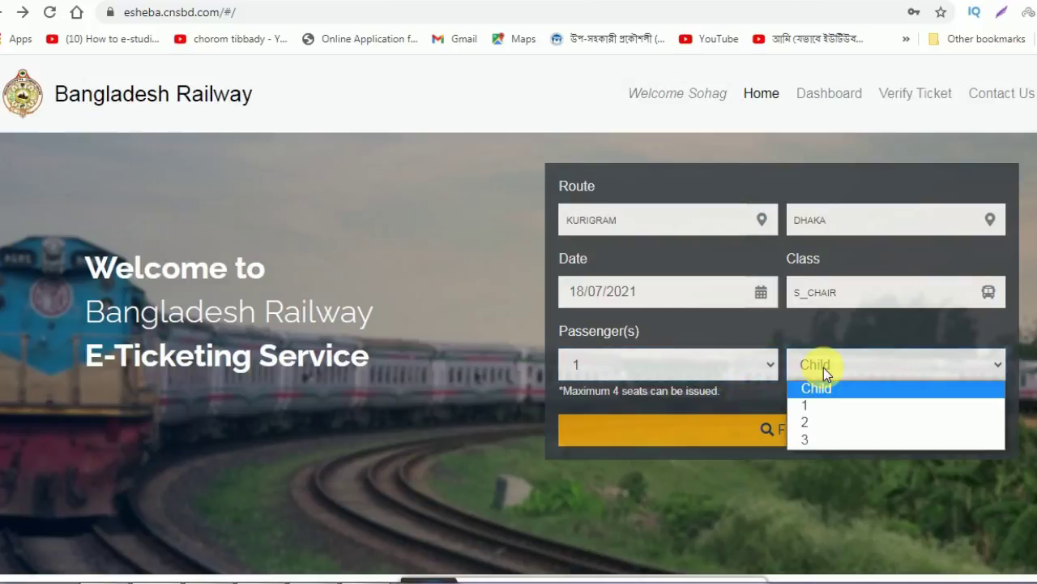
left_click(823, 367)
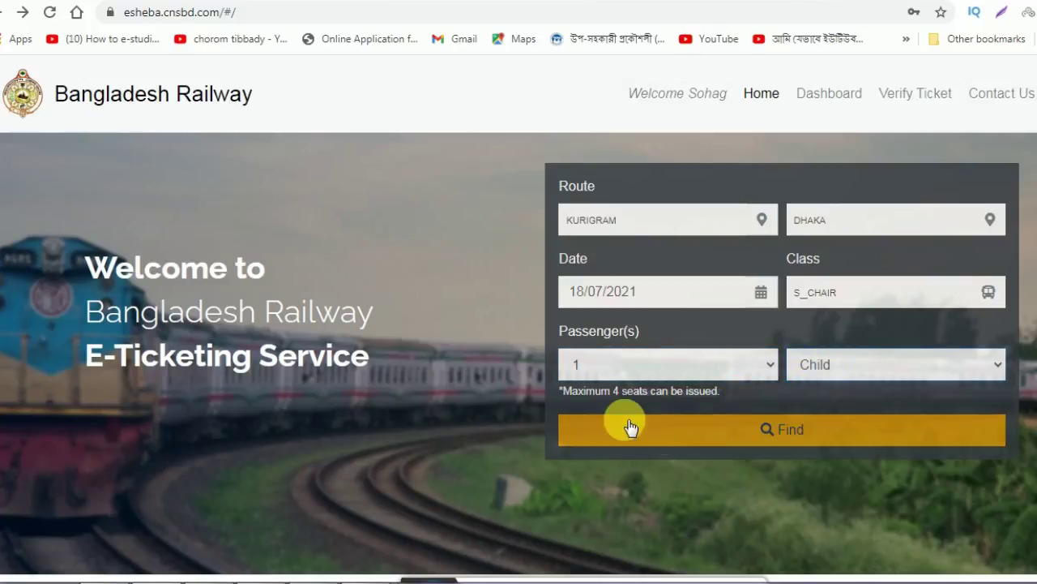
Step: Search for trains and filter the results to KURIGRAM_EXPRESS departing at 07:15
left_click(800, 438)
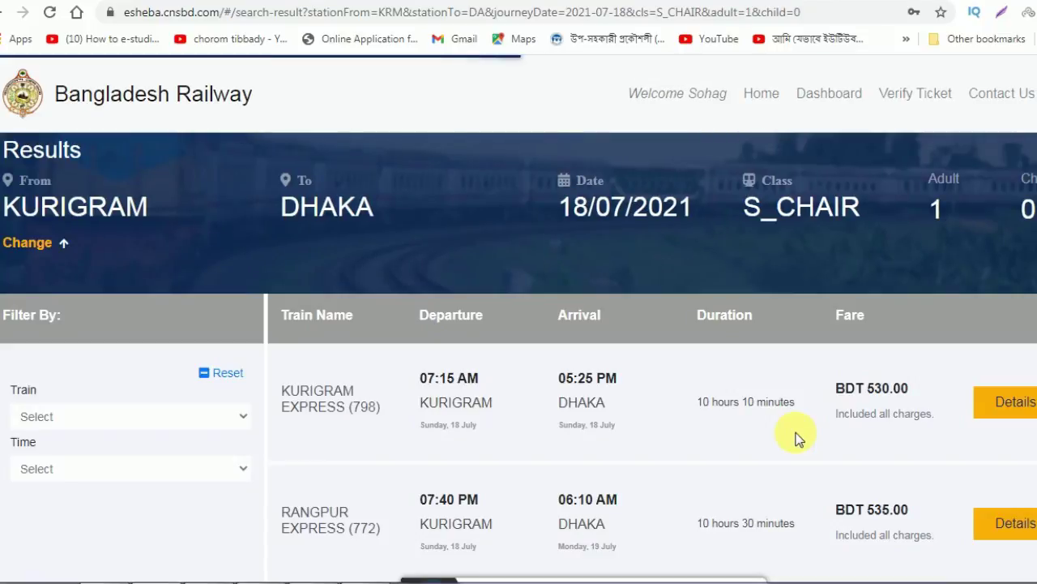
scroll(811, 429, "down", 2)
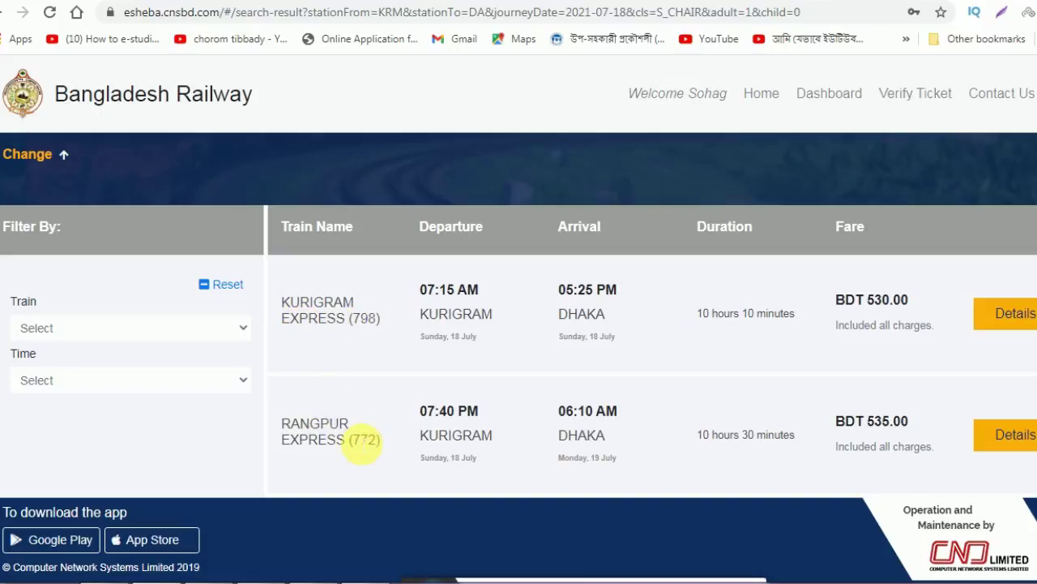
left_click(95, 326)
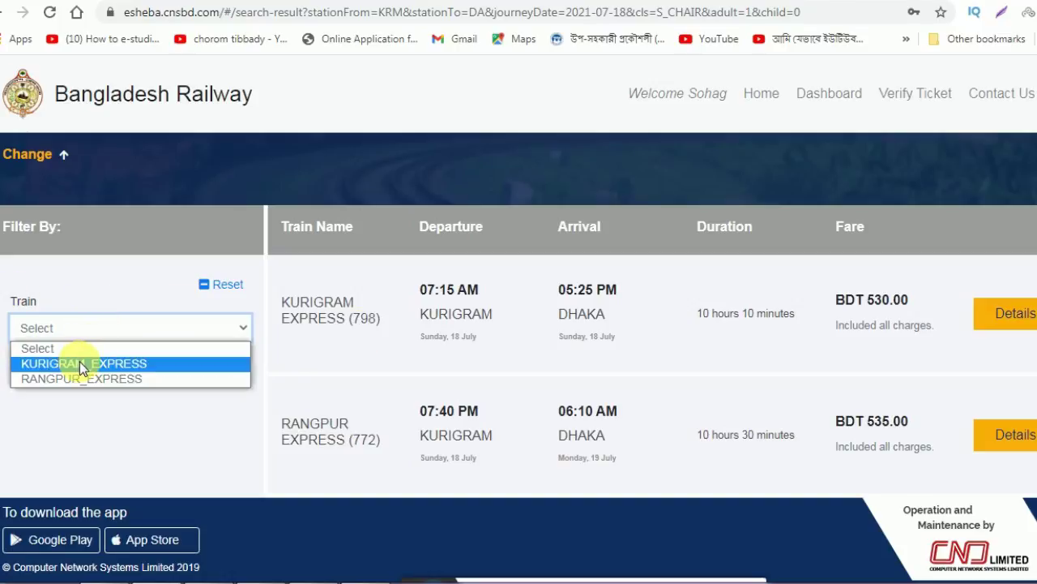
left_click(79, 363)
left_click(70, 467)
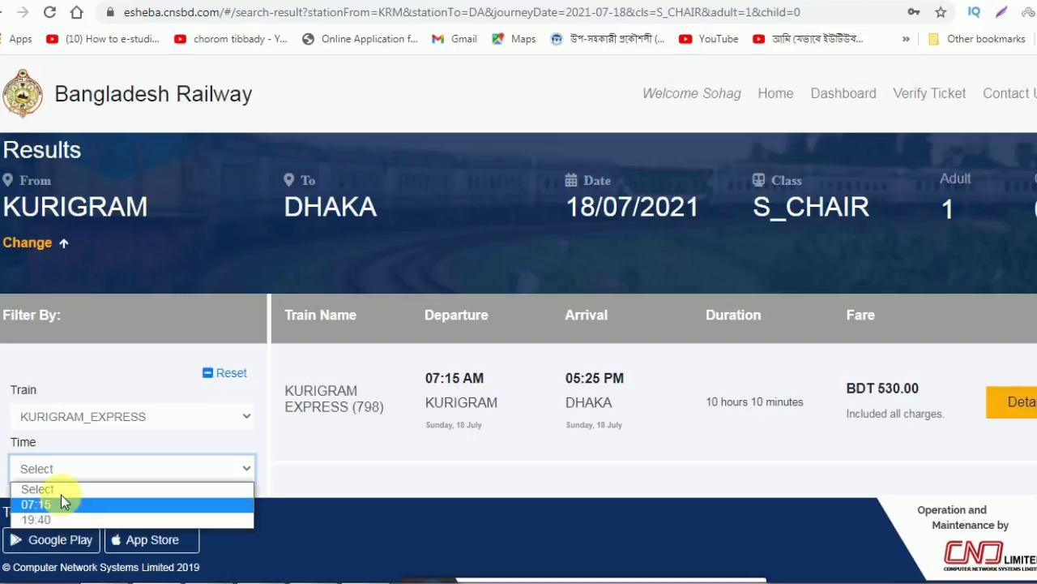
left_click(61, 504)
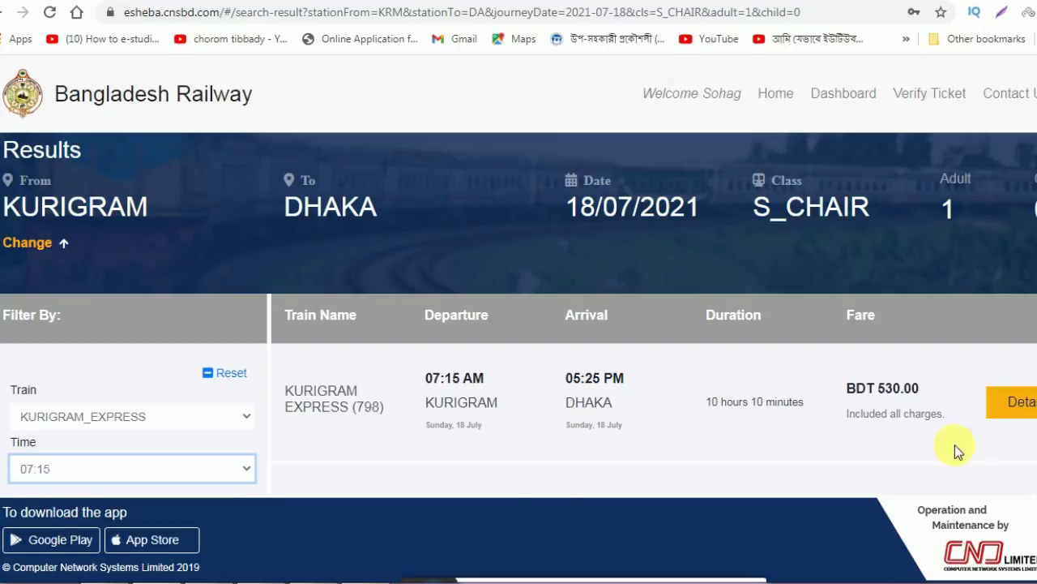
Step: Expand KURIGRAM EXPRESS (798) details and show seat availability and fares by class
left_click(1023, 404)
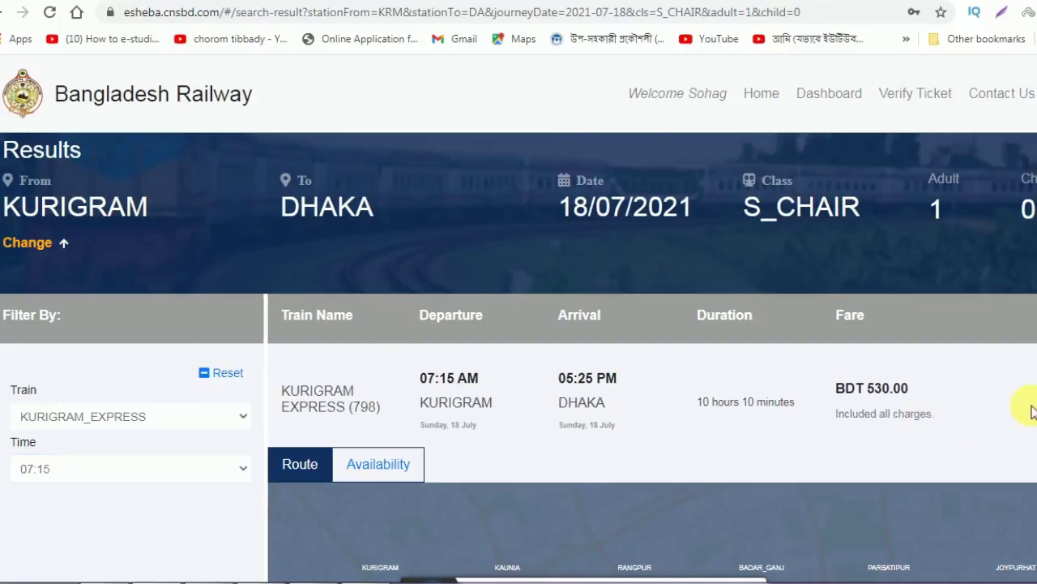
scroll(892, 430, "down", 2)
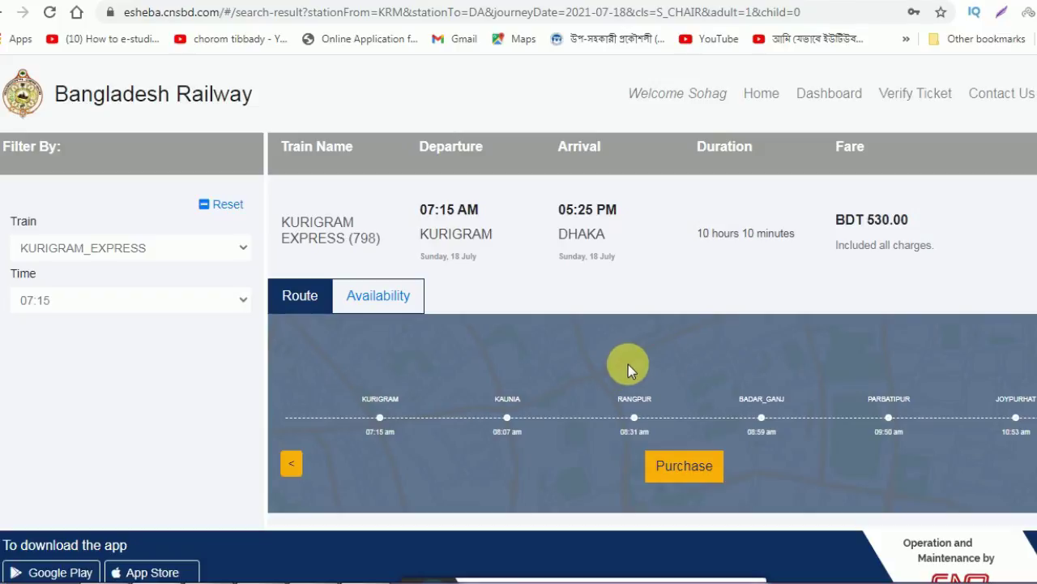
left_click(381, 300)
scroll(504, 379, "down", 2)
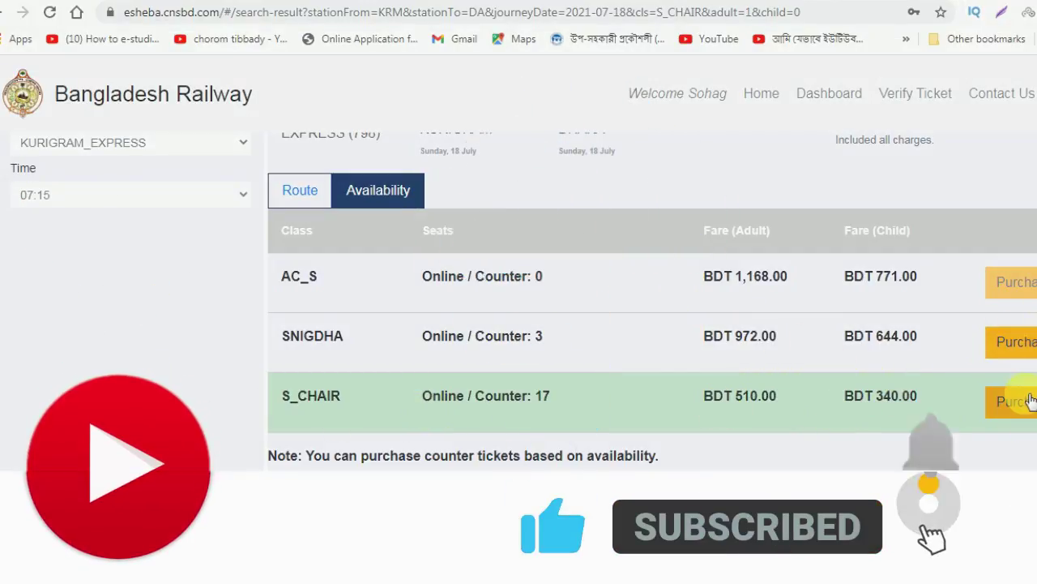
Step: Start an S_CHAIR purchase and review the BDT 530.00 booking total
left_click(1005, 400)
scroll(619, 390, "down", 1)
scroll(618, 390, "down", 2)
scroll(621, 397, "up", 3)
scroll(960, 416, "down", 3)
scroll(960, 410, "up", 3)
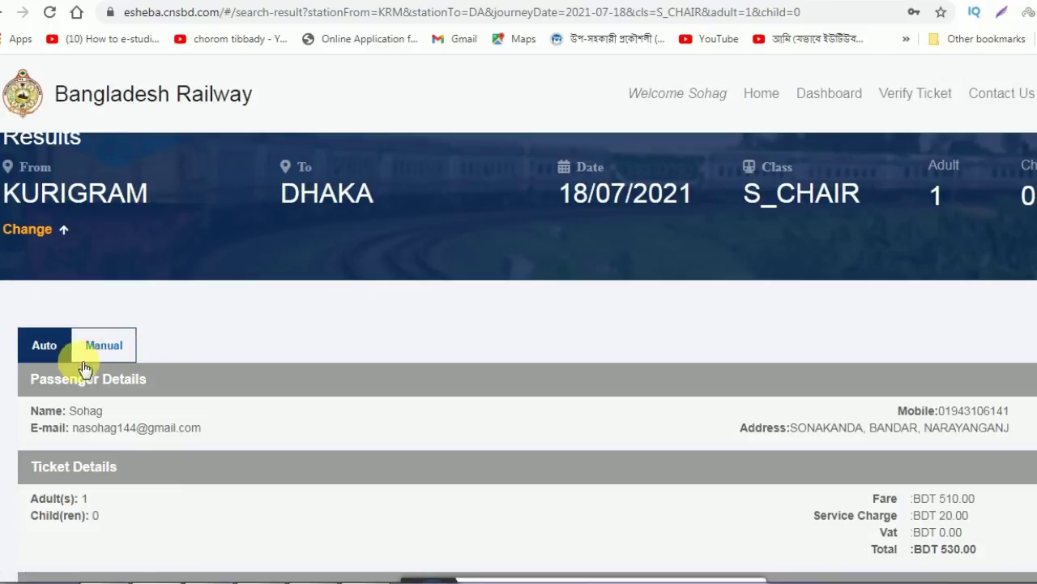
Step: Switch to manual seat selection and book seat 47 in coach DA for BDT 530
scroll(170, 371, "down", 1)
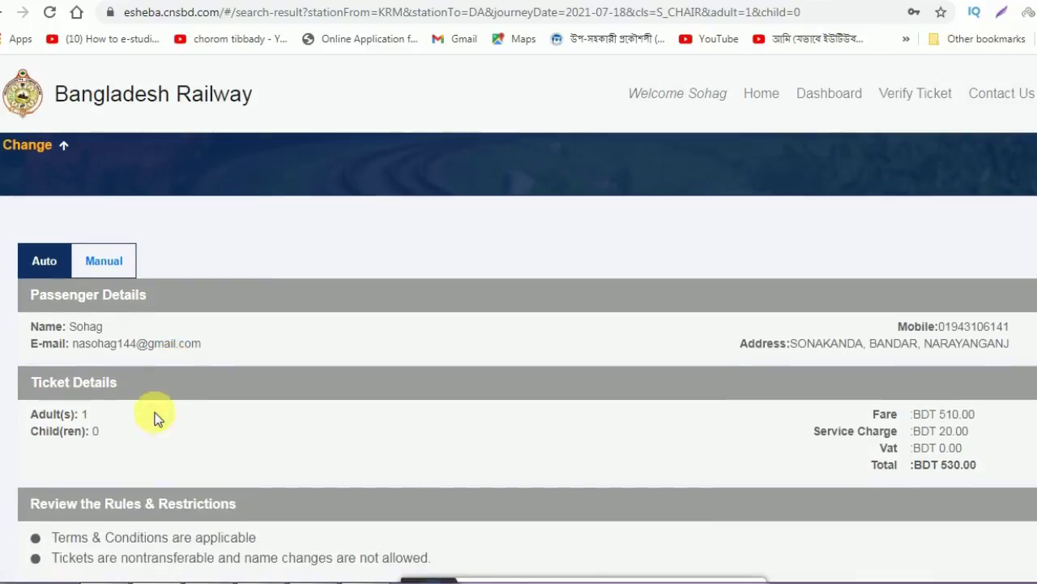
scroll(133, 308, "down", 1)
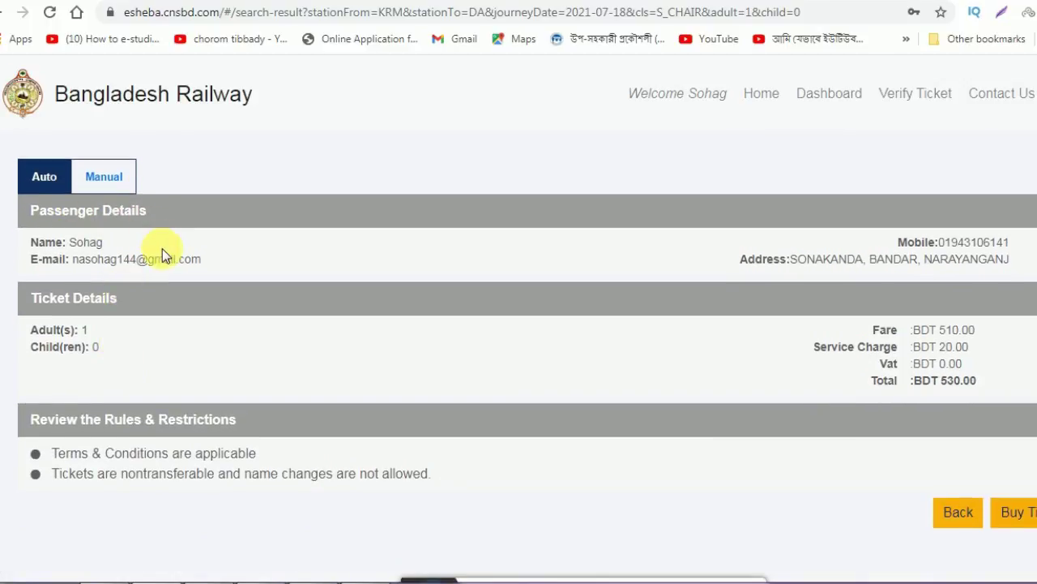
scroll(160, 263, "up", 1)
left_click(109, 268)
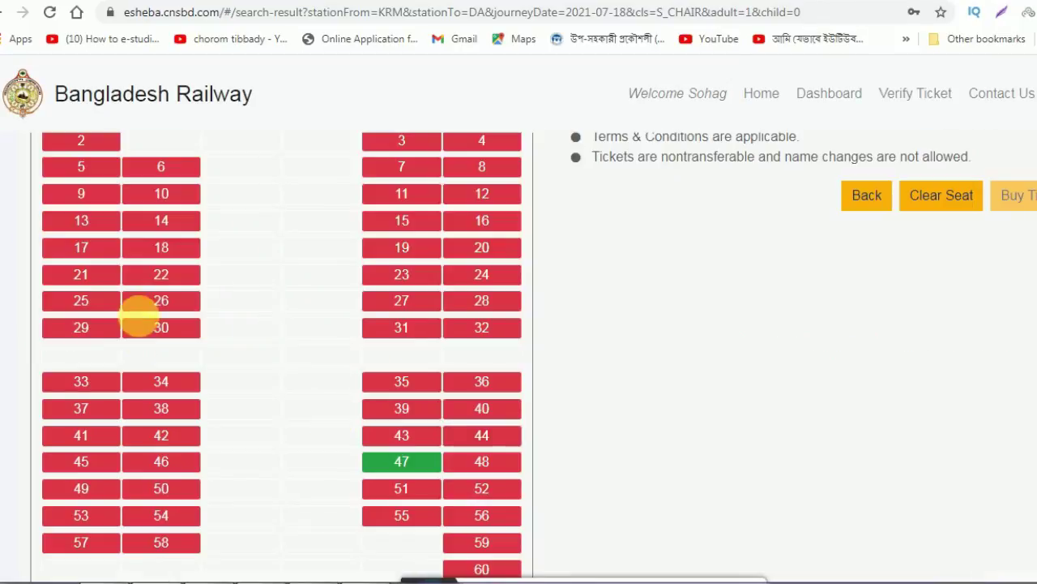
scroll(270, 338, "up", 2)
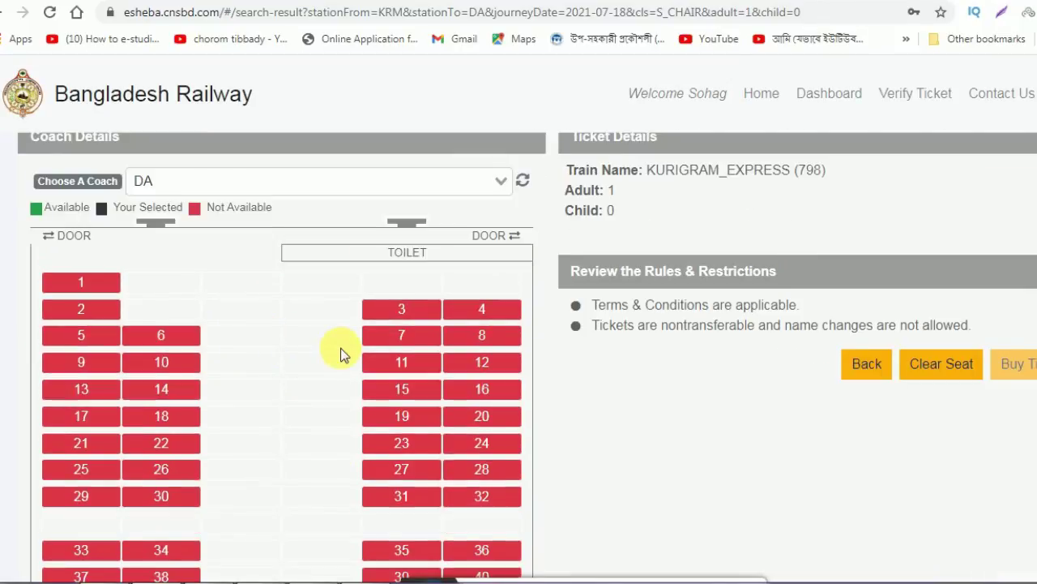
scroll(341, 355, "down", 3)
scroll(340, 336, "up", 3)
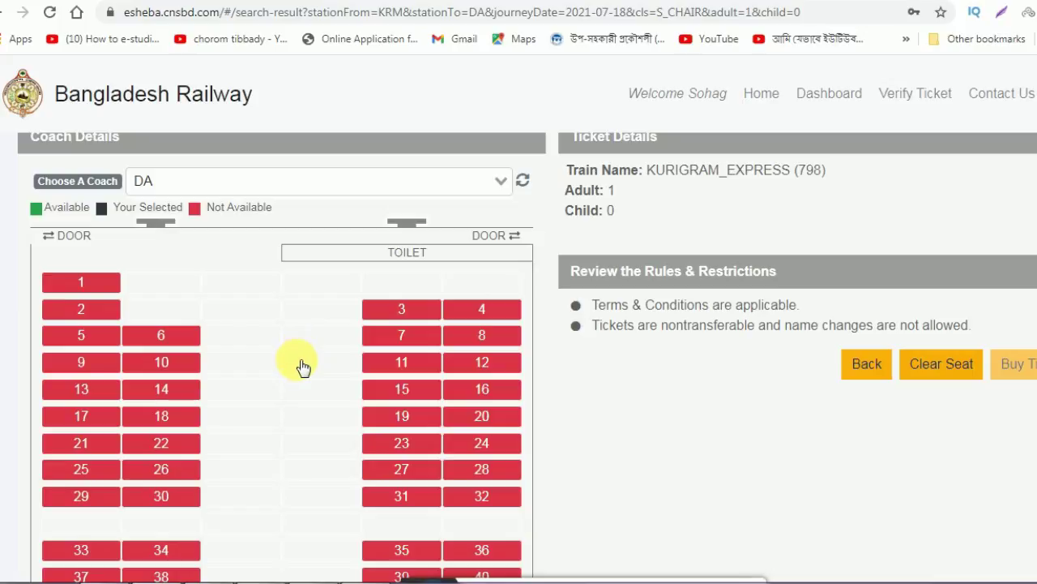
scroll(301, 367, "down", 3)
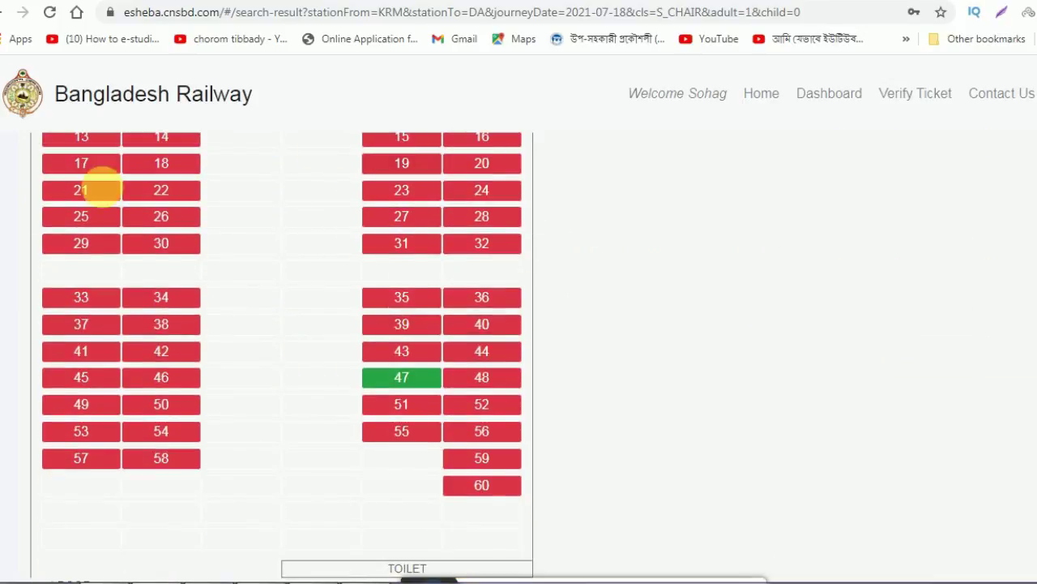
left_click(407, 388)
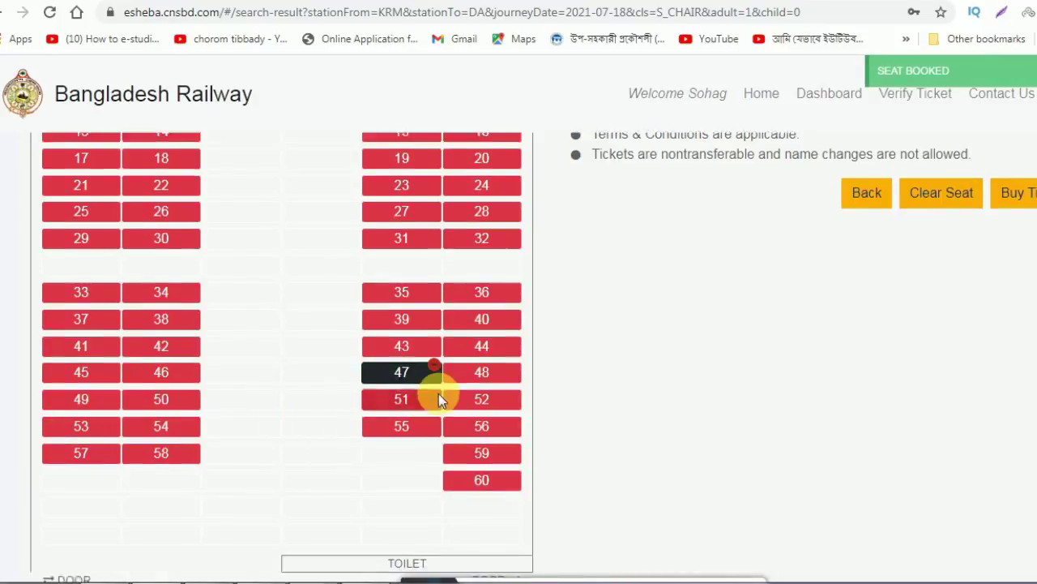
scroll(438, 393, "down", 2)
scroll(527, 341, "up", 6)
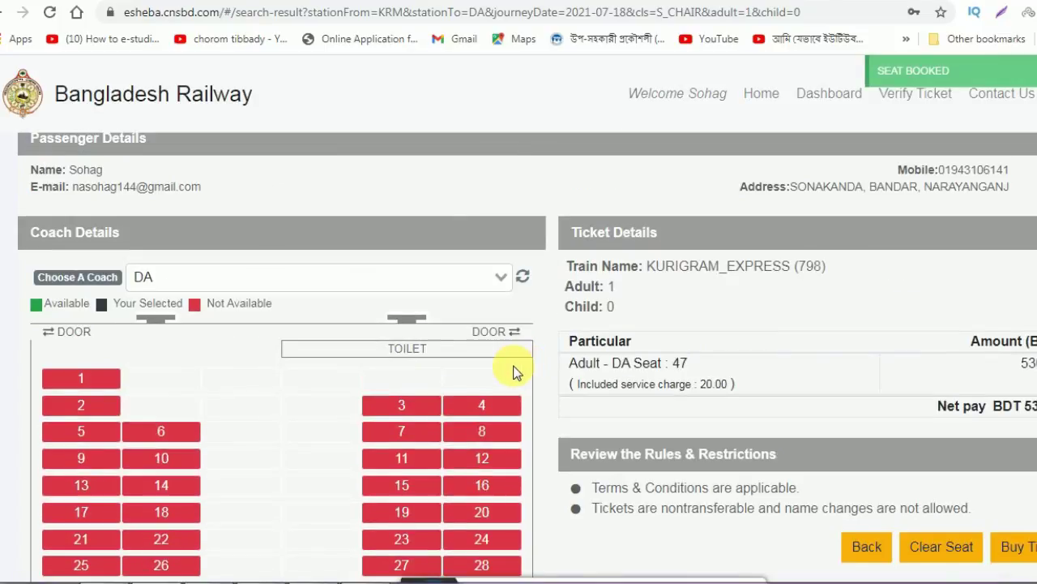
scroll(486, 392, "up", 2)
scroll(486, 394, "down", 6)
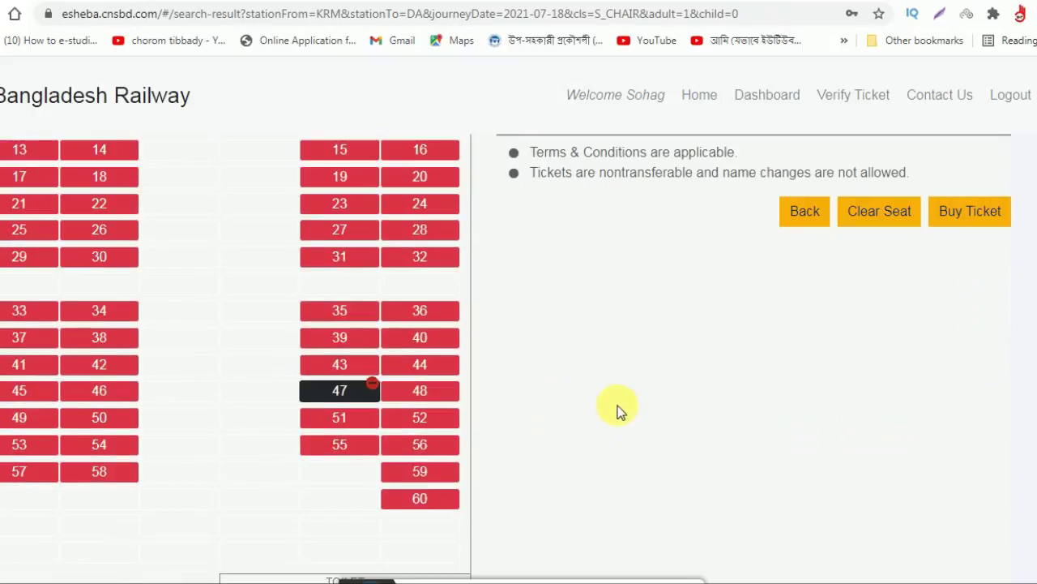
scroll(617, 405, "up", 1)
Step: Buy the seat 47 ticket and accept the terms, reaching payment for BDT 530.00
left_click(975, 301)
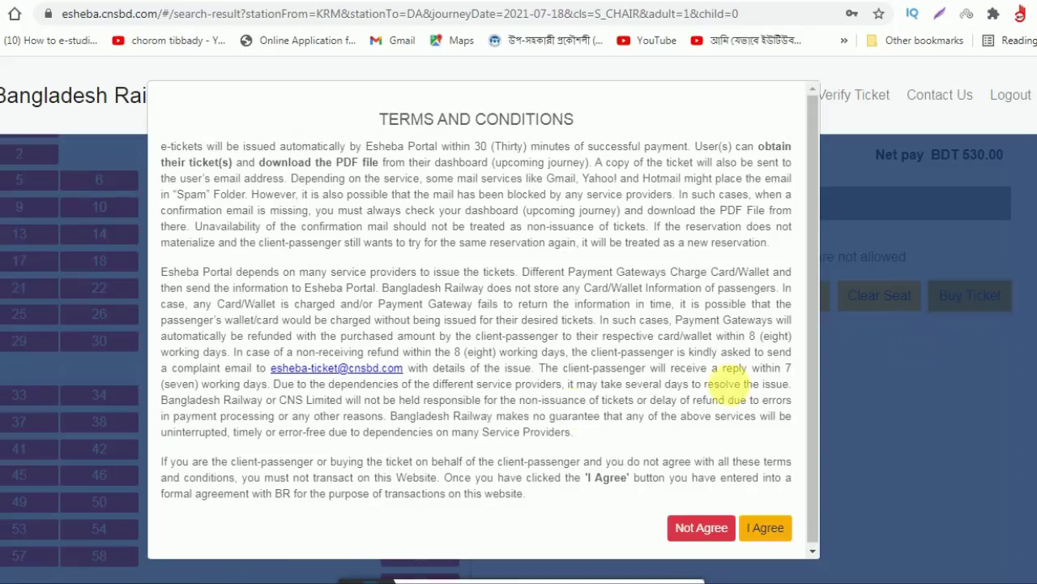
scroll(466, 450, "up", 2)
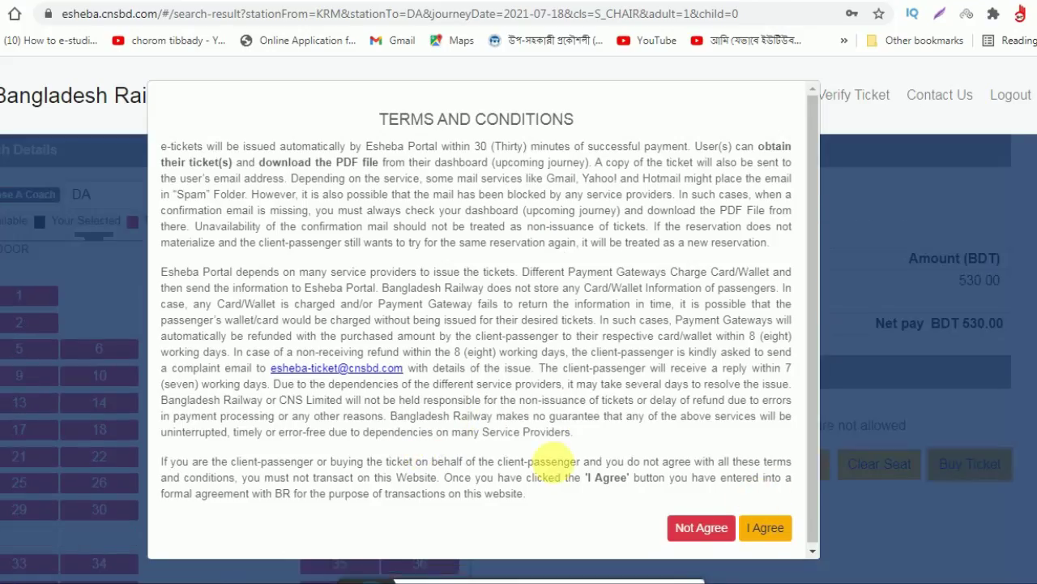
left_click(765, 527)
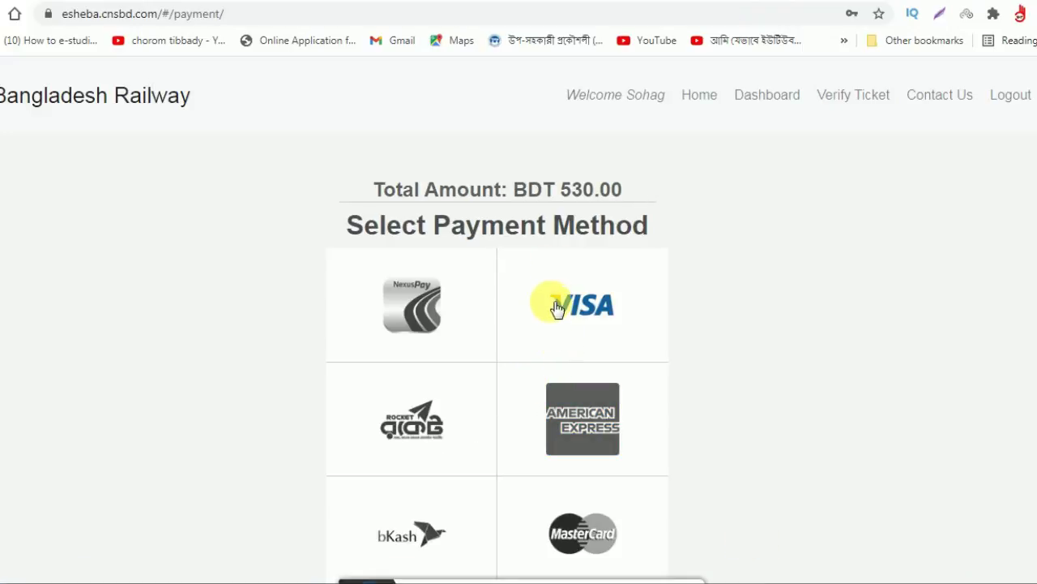
left_click_drag(556, 190, 593, 185)
left_click(702, 214)
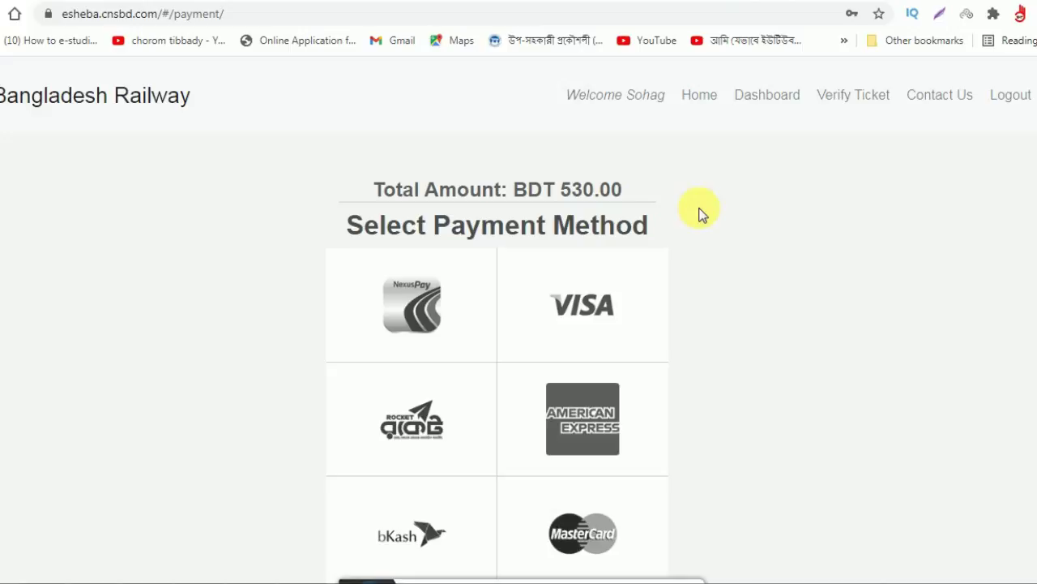
scroll(680, 276, "down", 2)
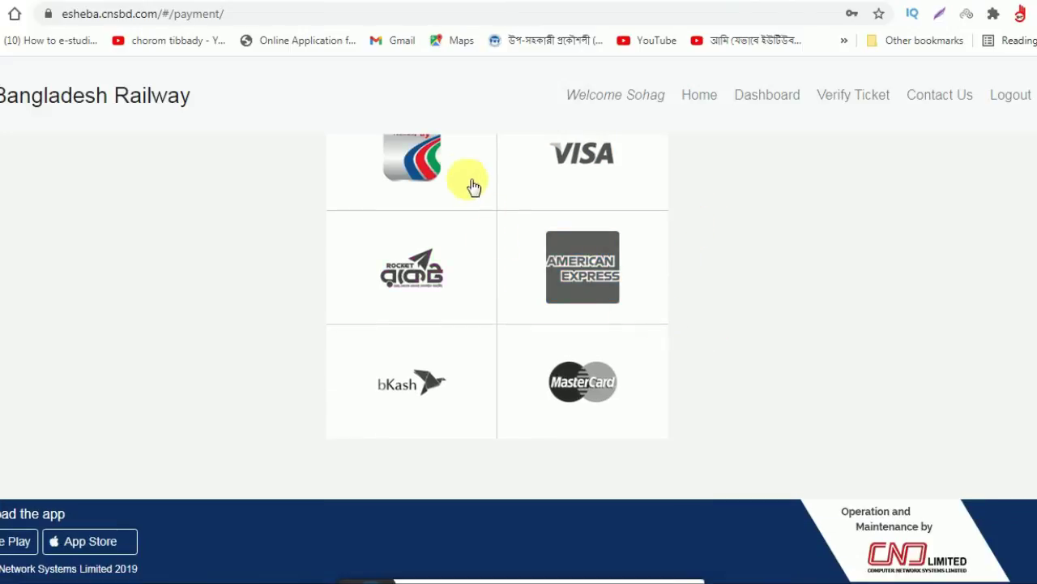
scroll(469, 197, "up", 1)
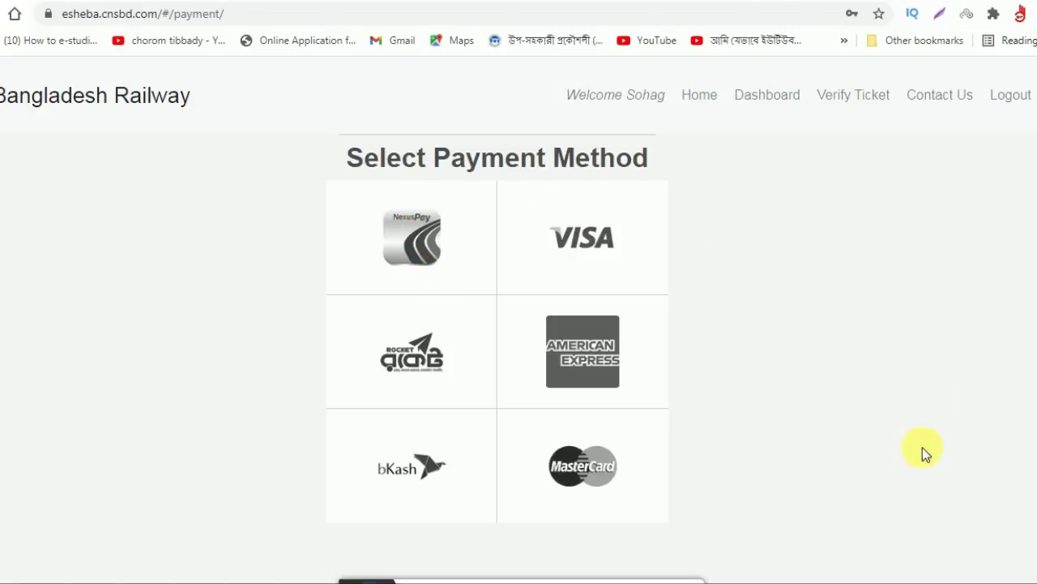
Step: Choose bKash and submit the pasted bKash account number
left_click(414, 469)
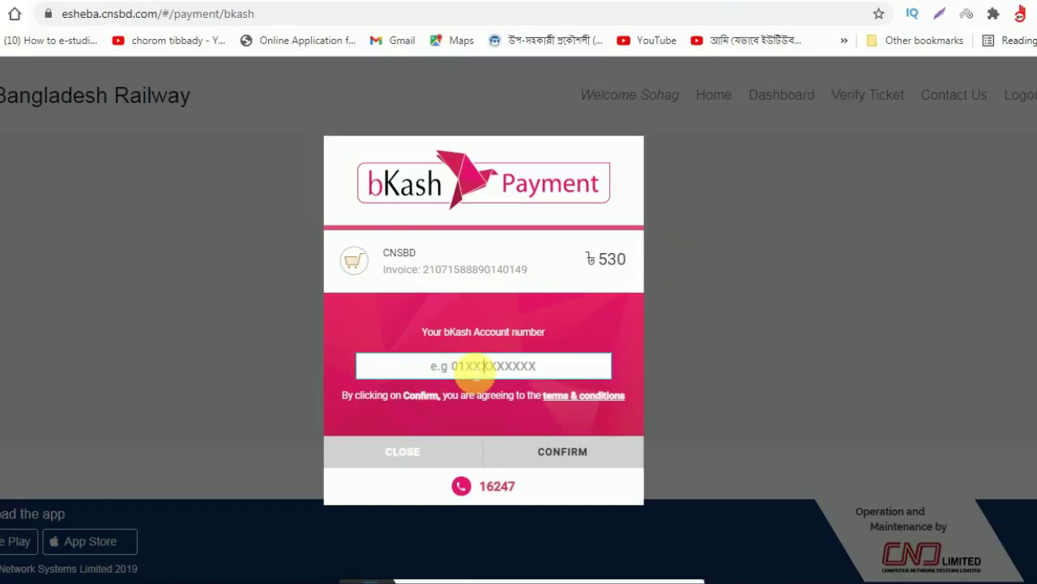
key("ctrl+v")
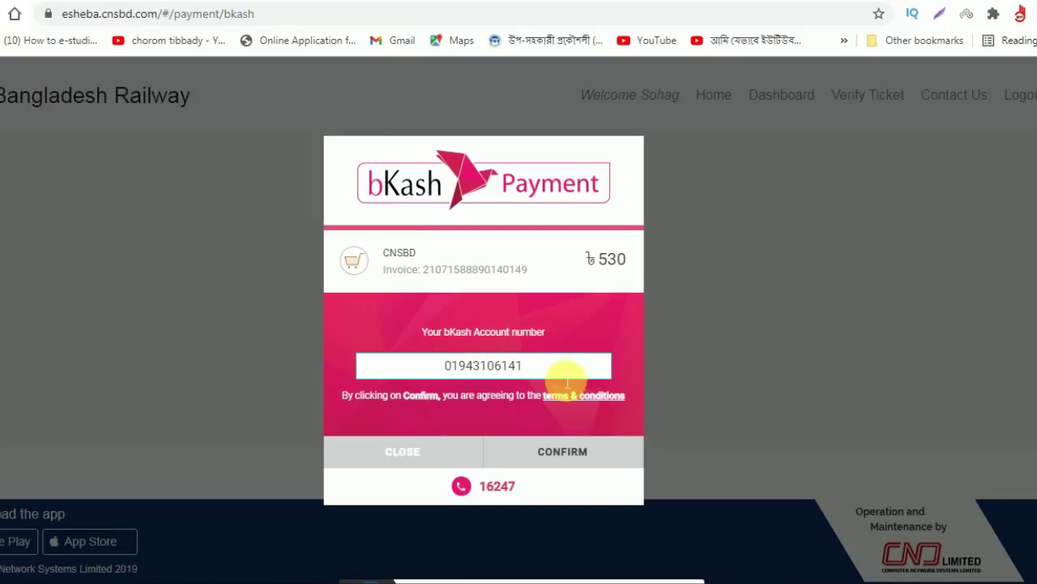
left_click(577, 459)
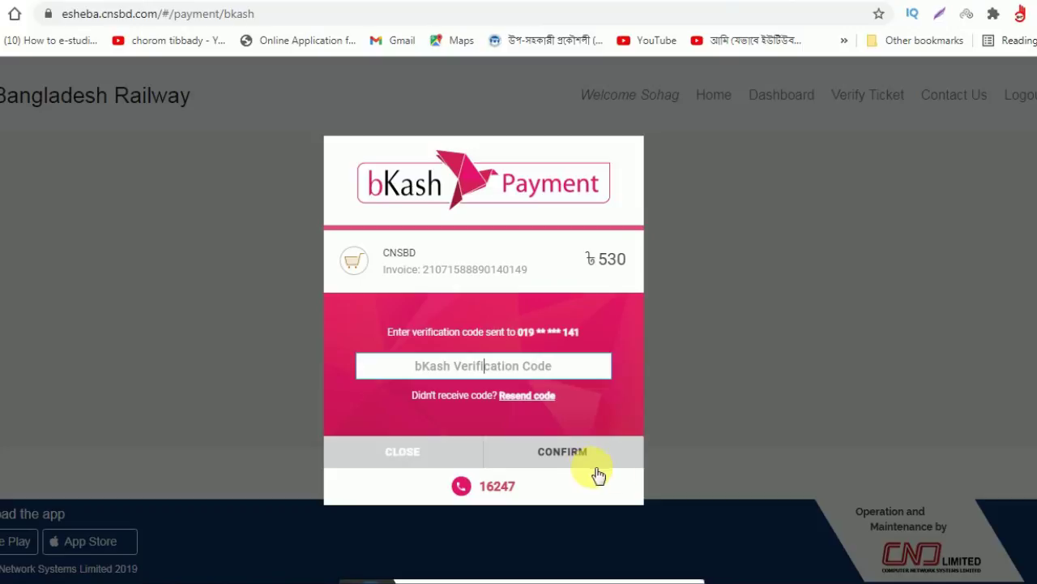
Step: Enter the bKash verification code and confirm it
left_click(511, 375)
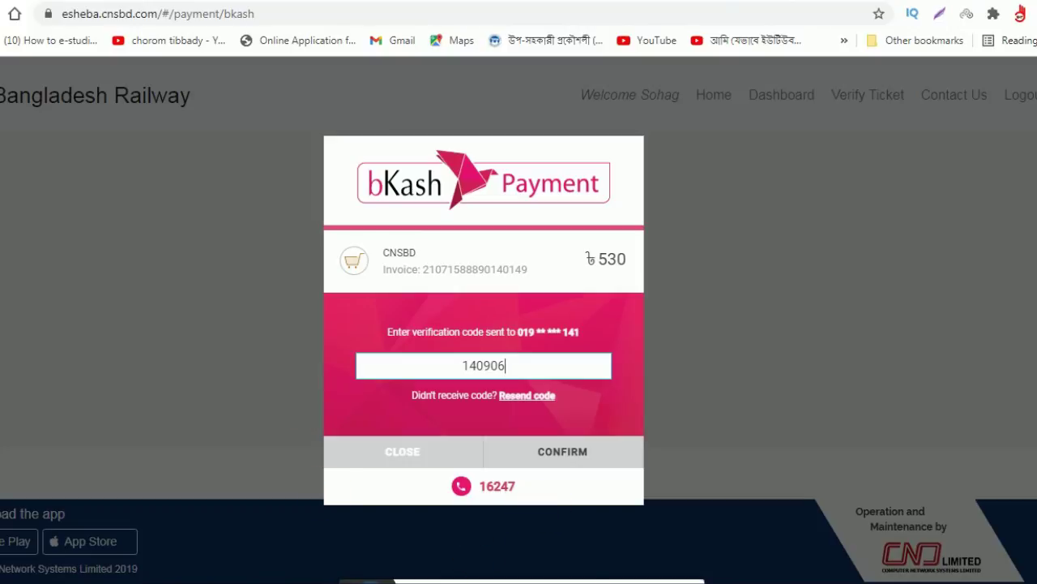
left_click(597, 451)
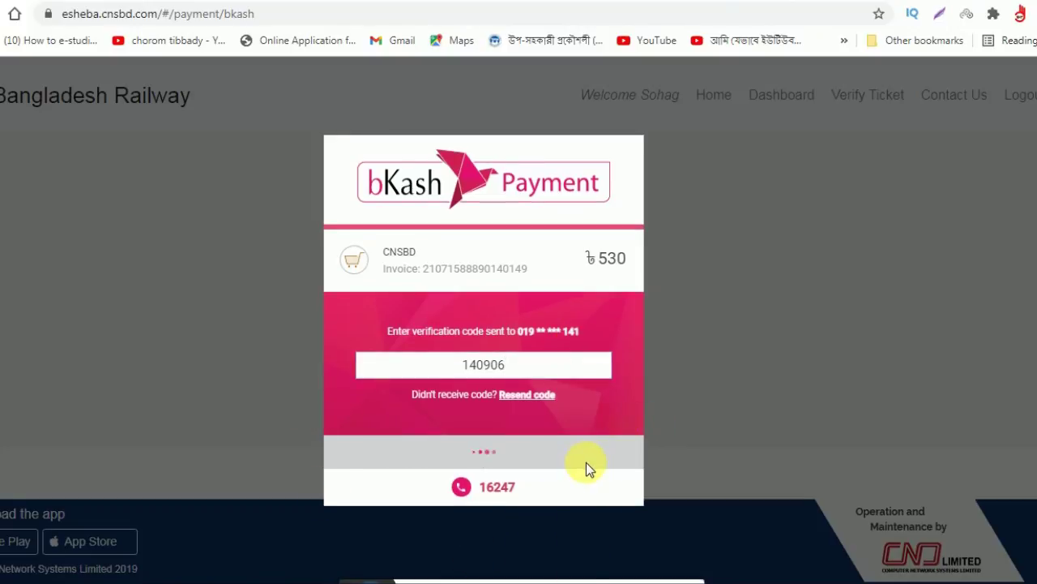
Step: Enter the bKash PIN to confirm the ৳530 payment
left_click(556, 375)
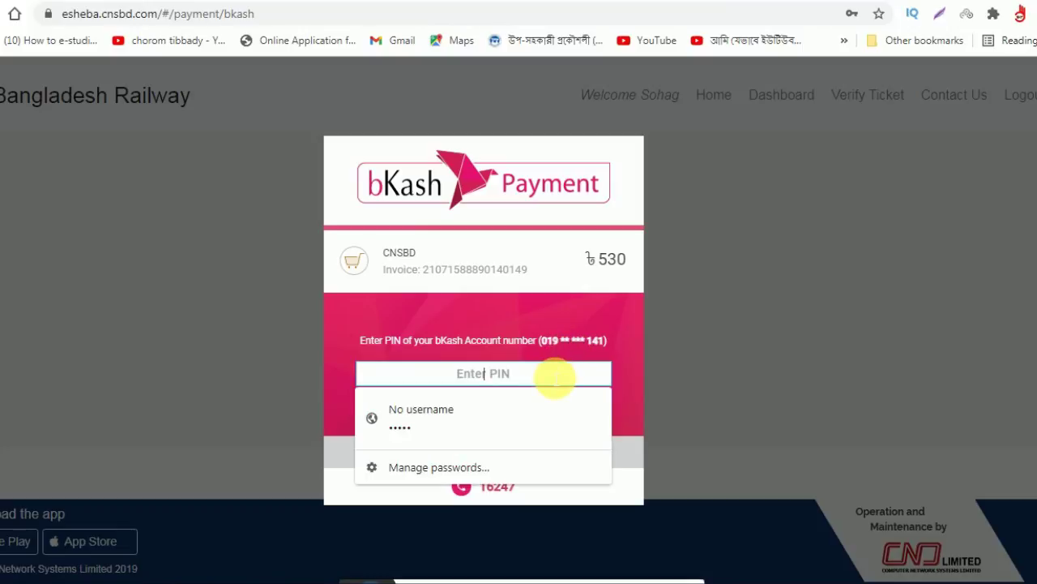
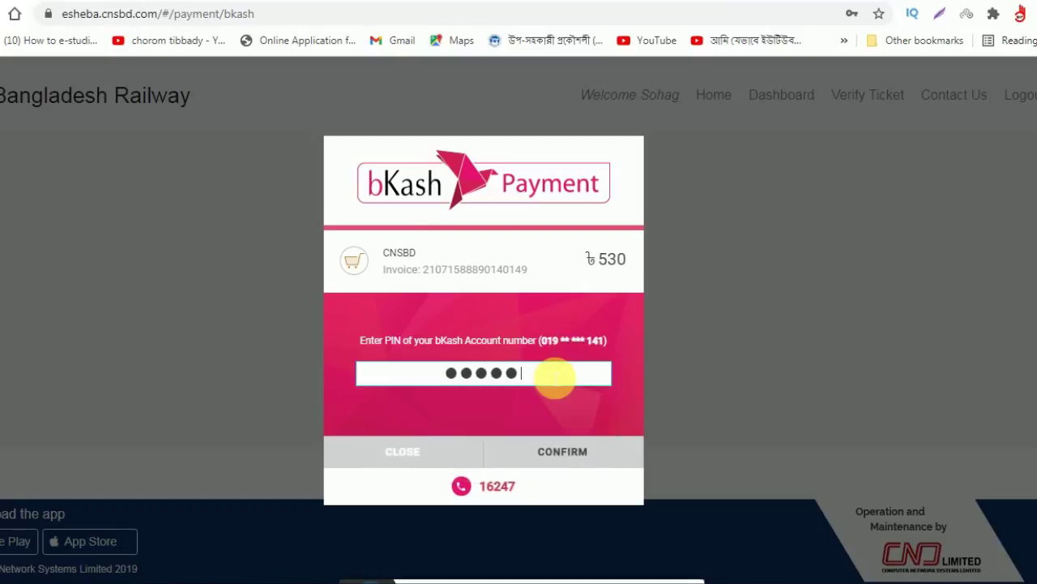
left_click(563, 453)
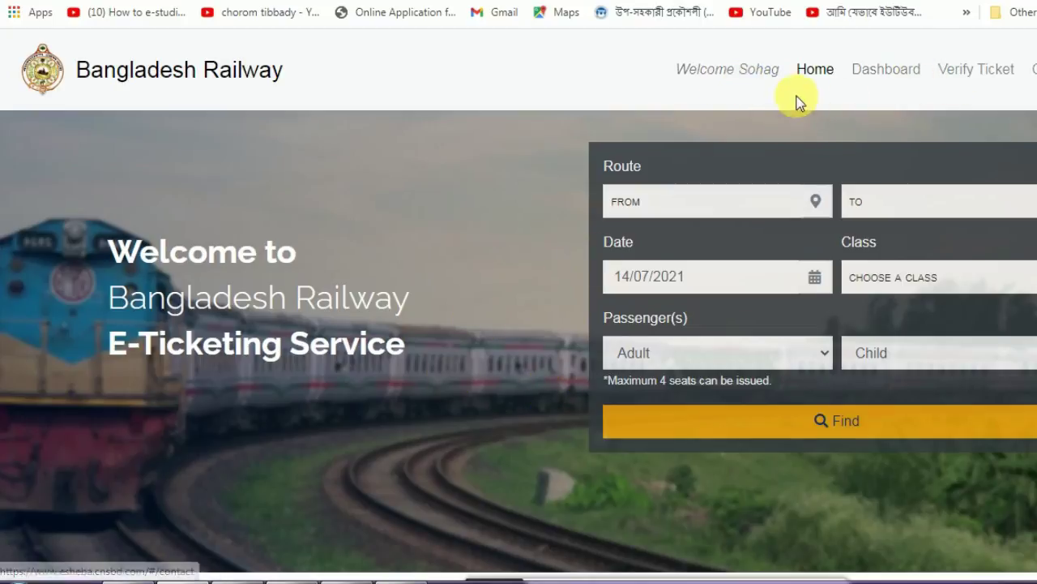
Step: Open Purchase History from the Dashboard and scroll through it, finding no purchases
left_click(885, 70)
scroll(139, 394, "down", 5)
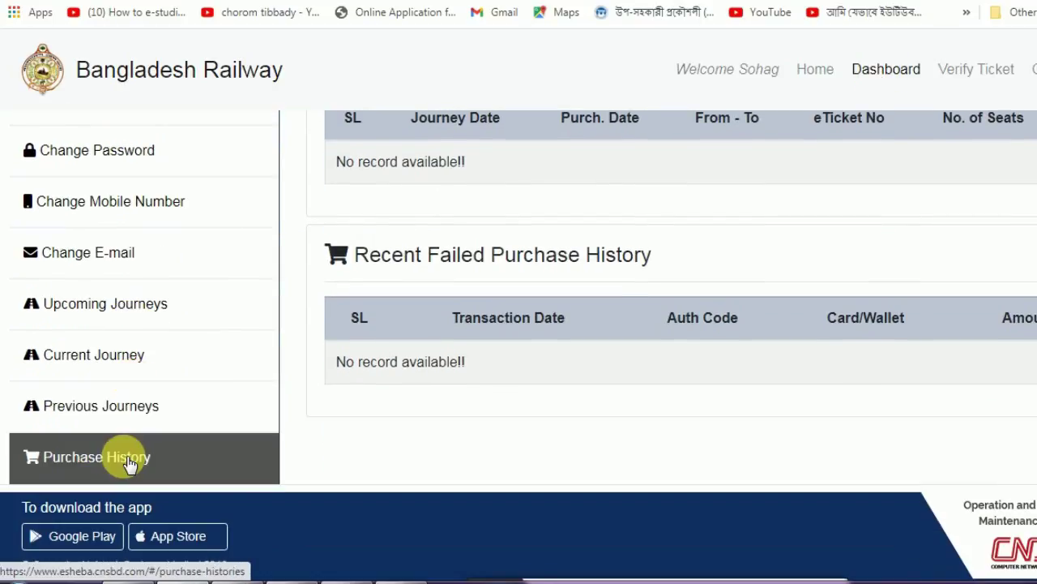
left_click(158, 463)
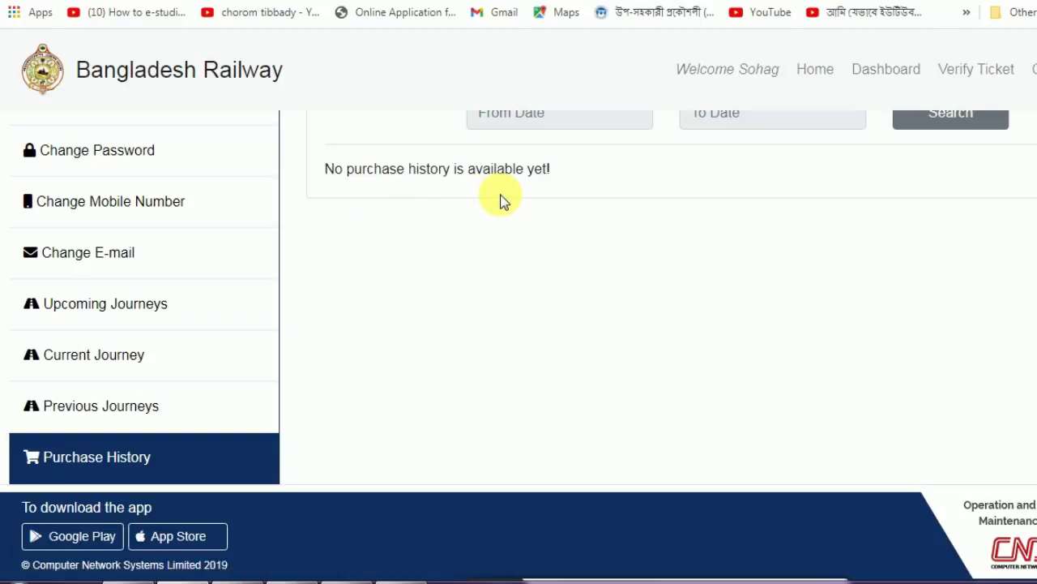
scroll(290, 290, "up", 3)
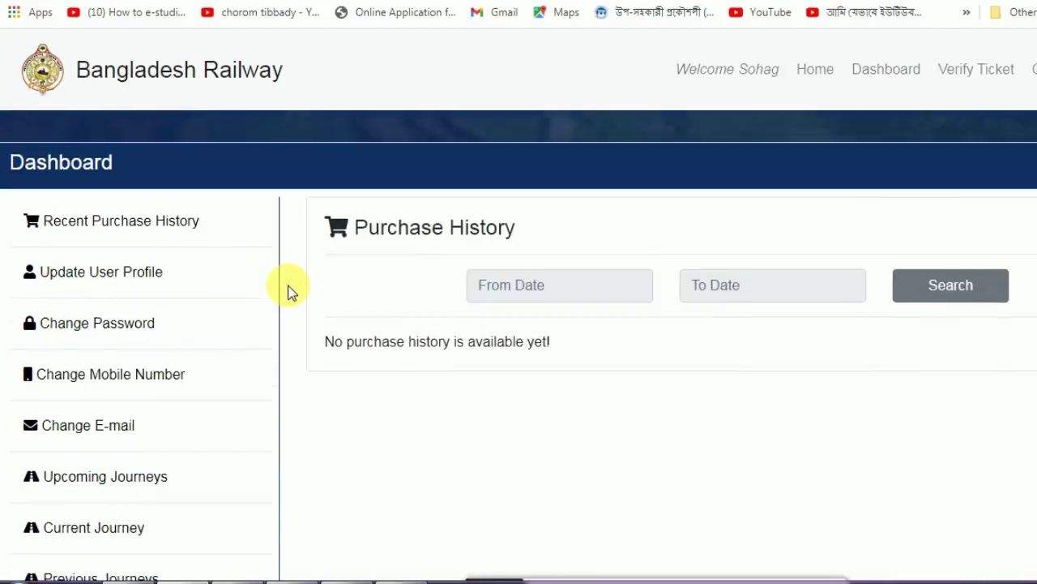
scroll(433, 303, "down", 2)
scroll(427, 299, "up", 2)
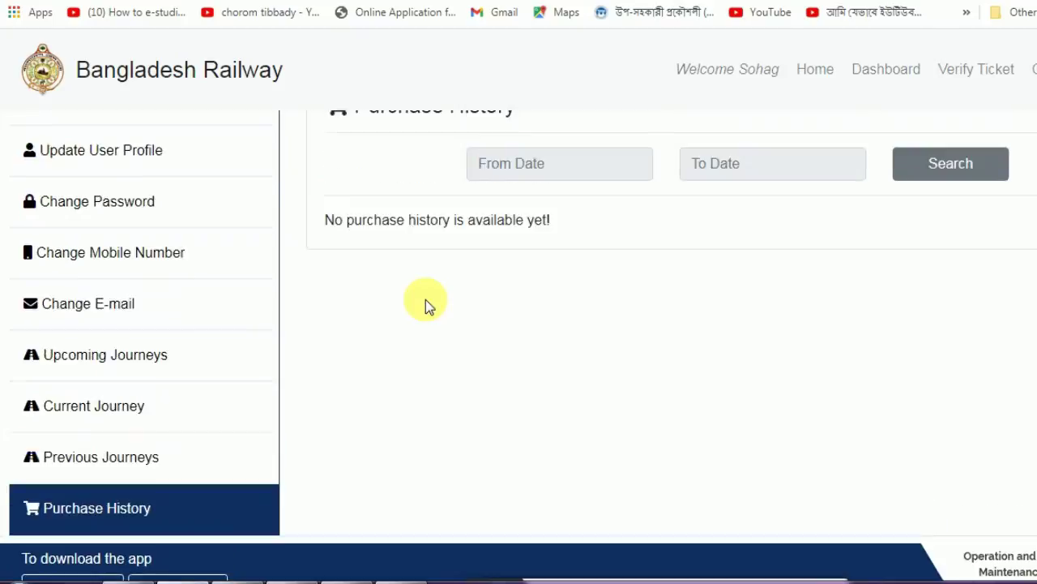
scroll(425, 299, "down", 2)
scroll(417, 304, "up", 3)
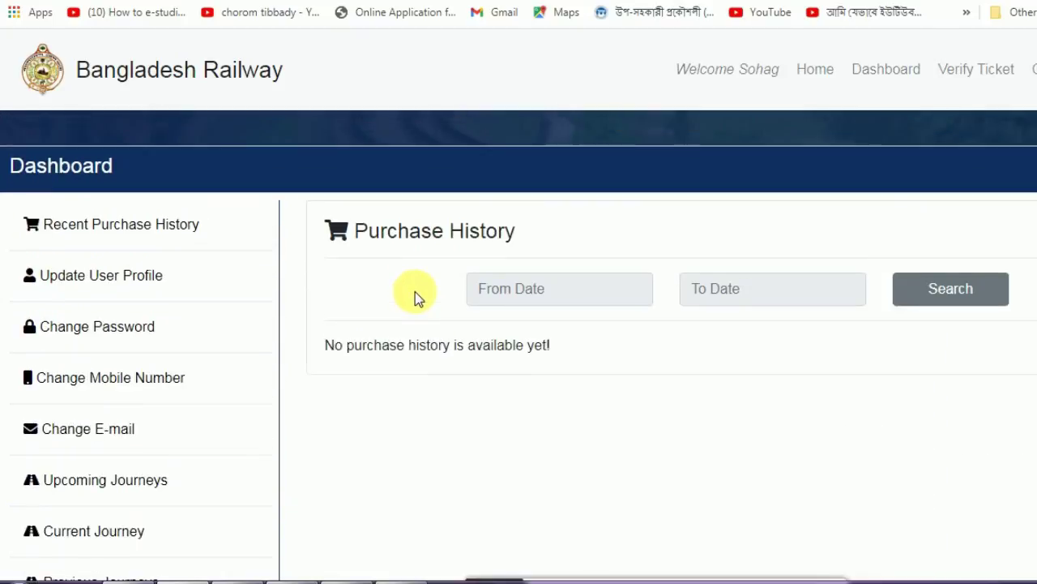
scroll(543, 288, "down", 1)
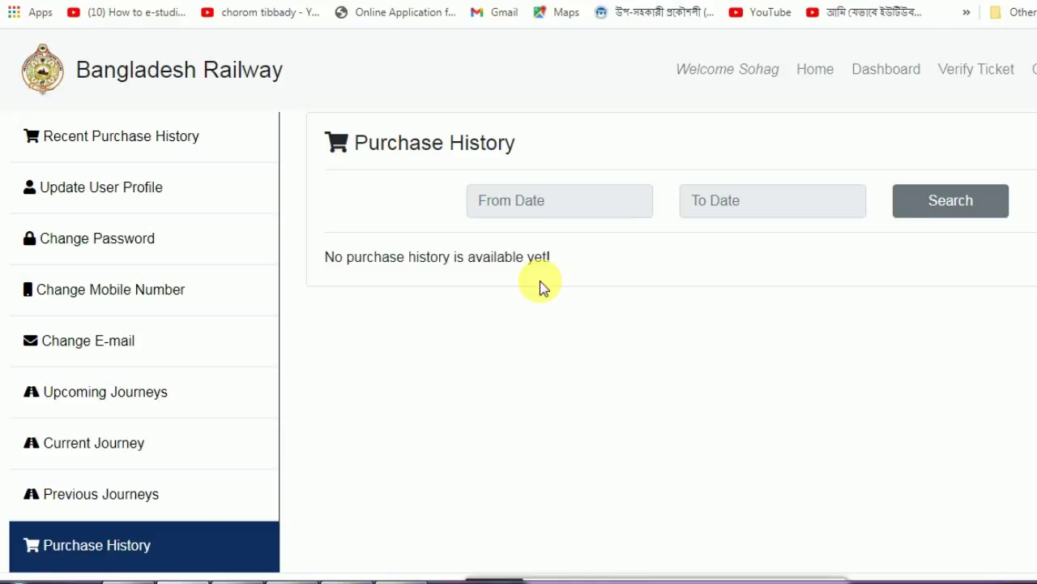
scroll(465, 359, "up", 1)
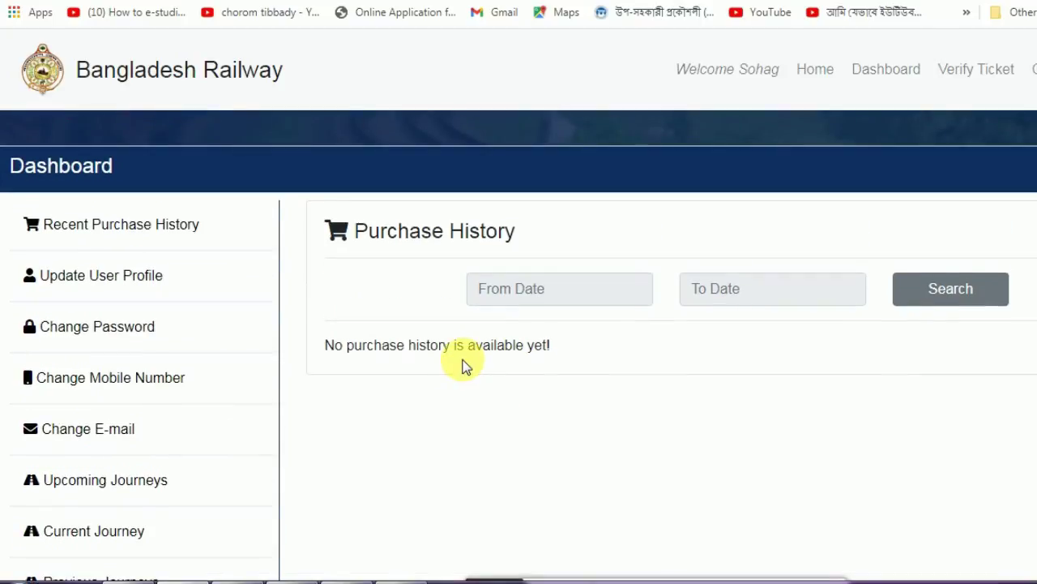
scroll(464, 365, "down", 2)
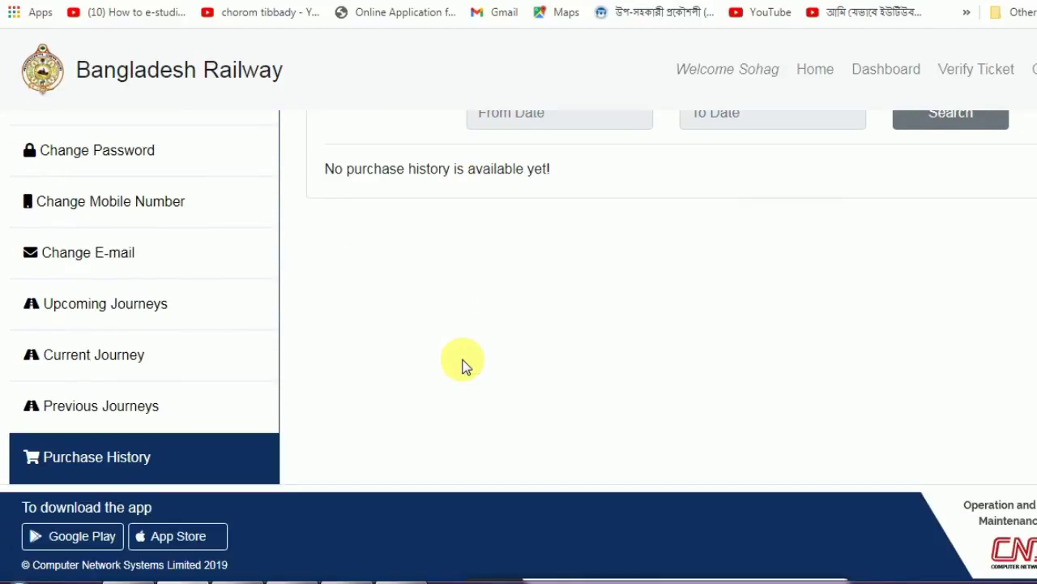
scroll(464, 363, "up", 2)
scroll(464, 359, "down", 2)
scroll(464, 359, "up", 2)
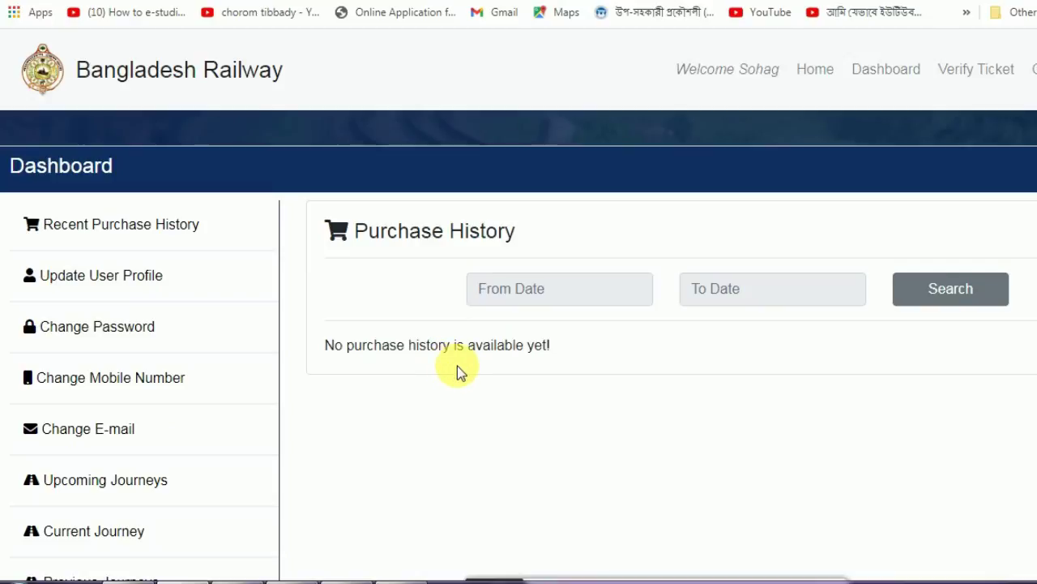
scroll(457, 365, "down", 2)
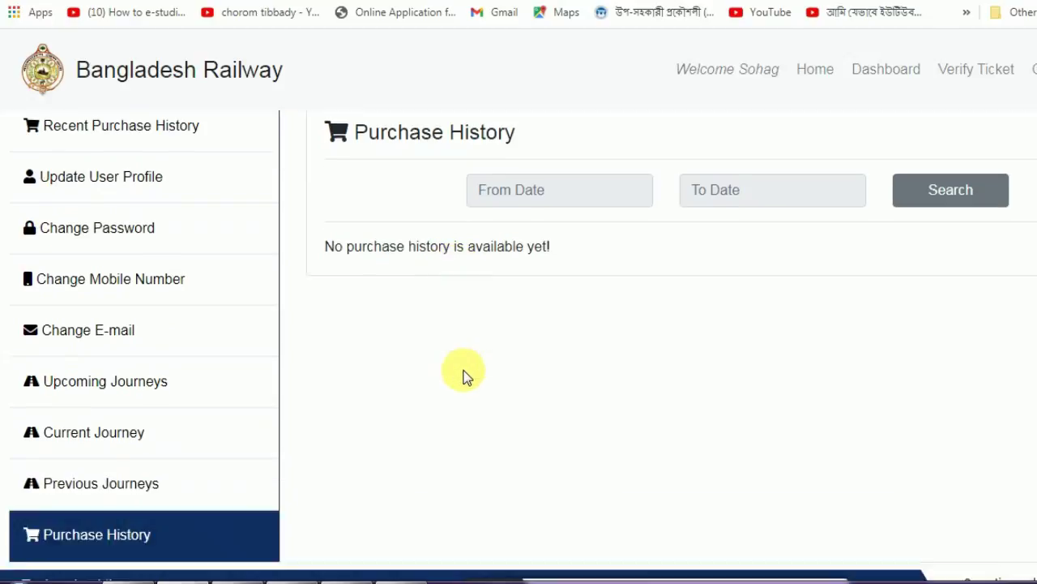
scroll(467, 379, "up", 1)
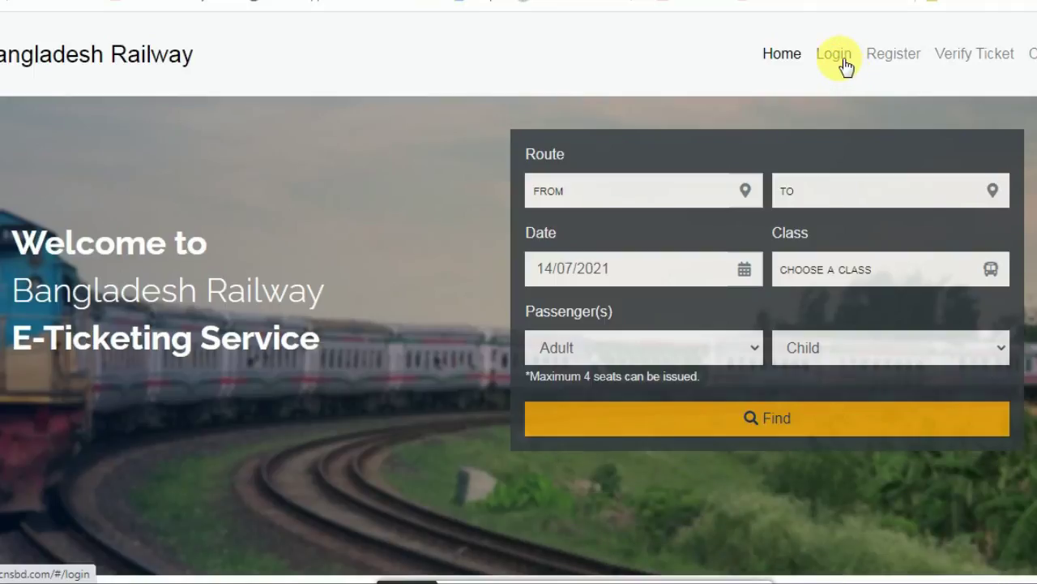
Step: Open the registration form and autofill the full name and a saved e-mail address
left_click(907, 65)
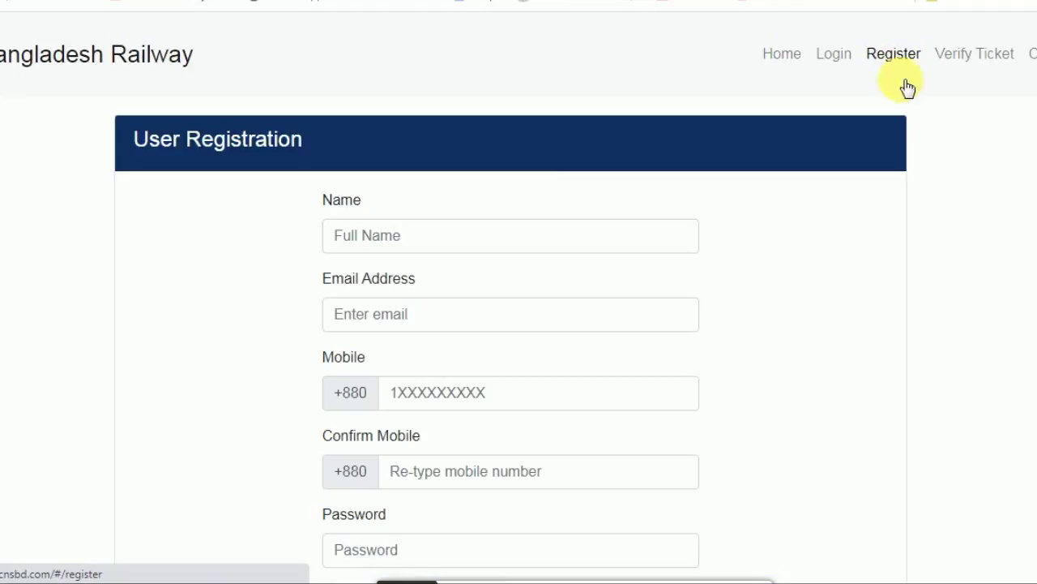
scroll(515, 380, "down", 2)
scroll(515, 379, "down", 1)
scroll(459, 348, "up", 3)
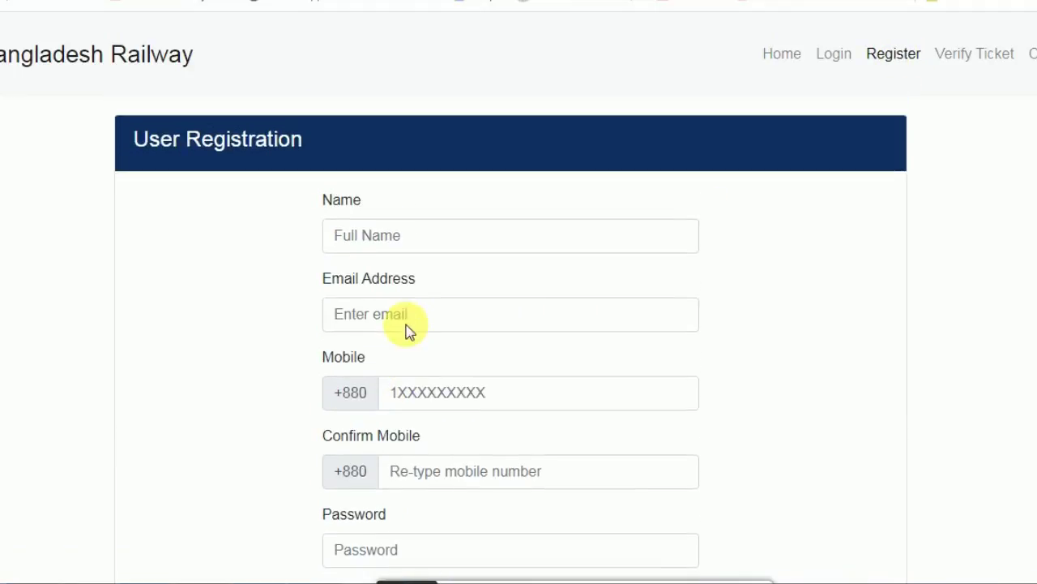
left_click(418, 236)
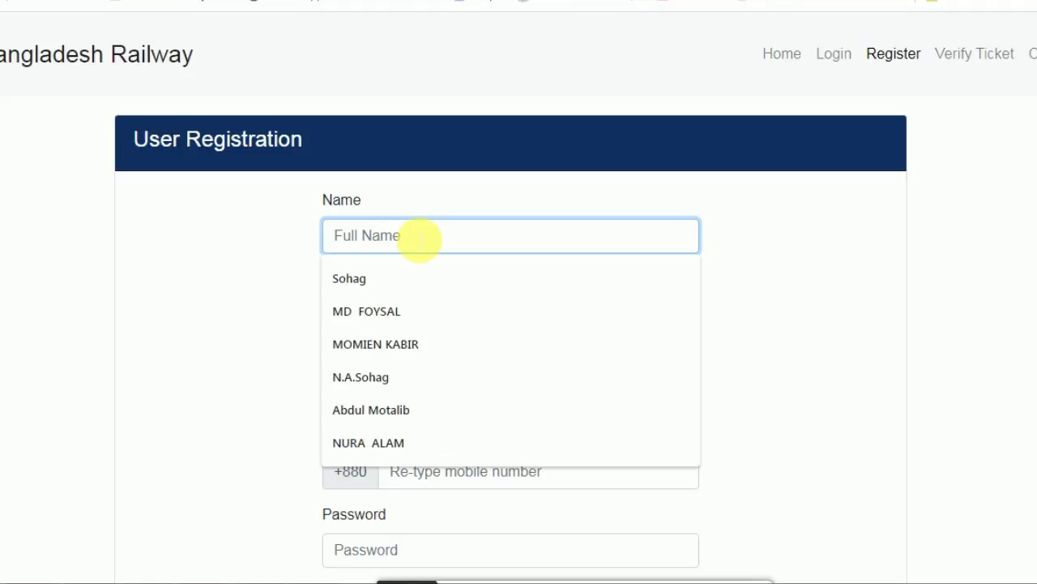
left_click(382, 376)
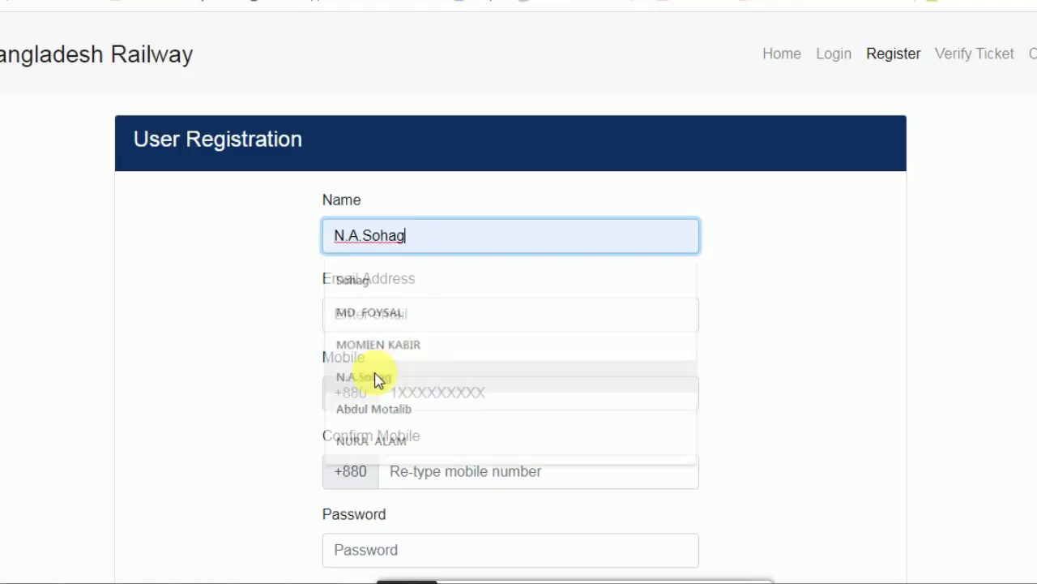
left_click(389, 314)
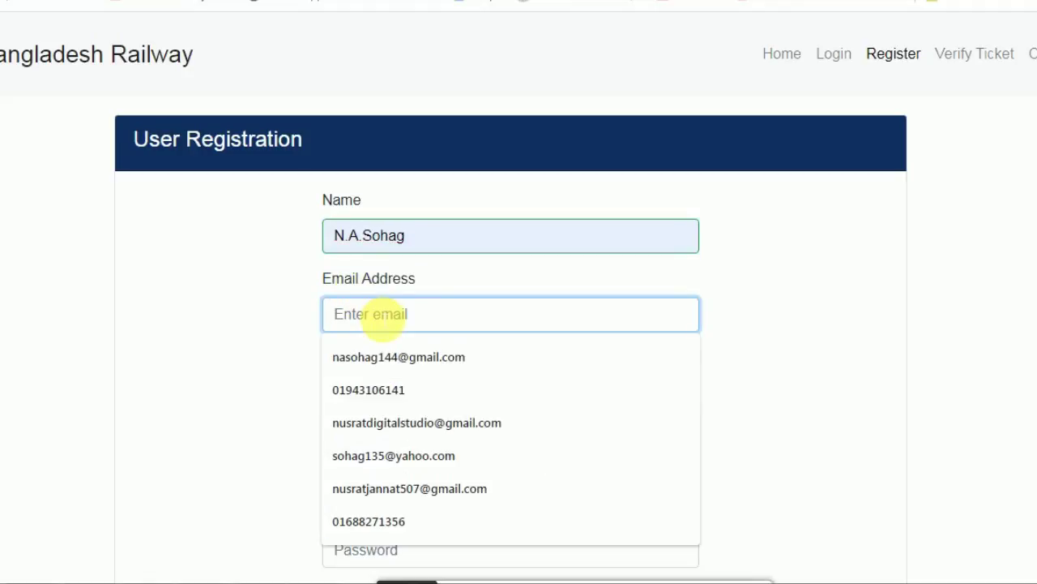
left_click(394, 362)
left_click_drag(512, 317, 205, 328)
key("BackSpace")
left_click(381, 324)
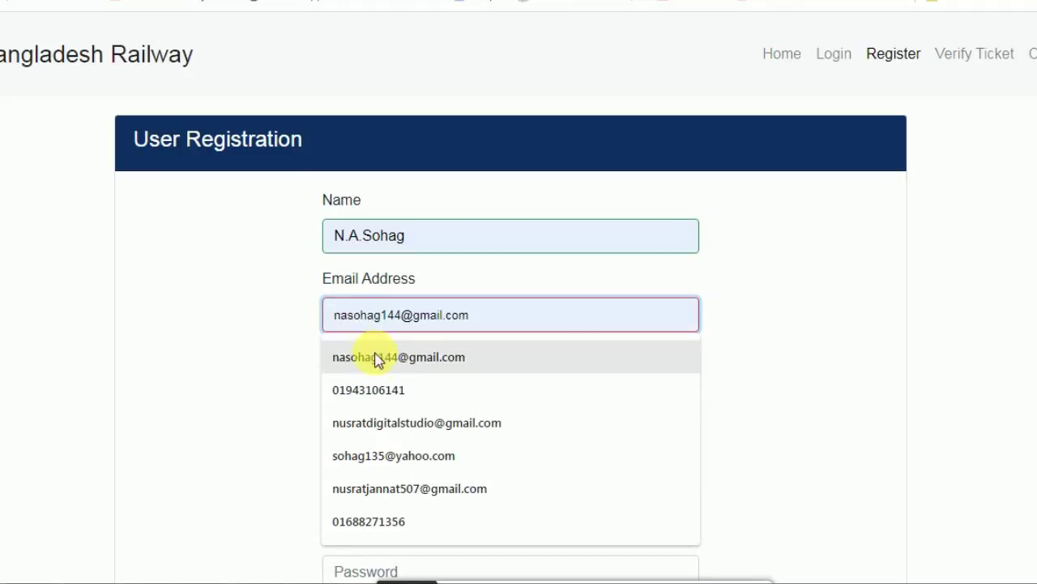
key("Escape")
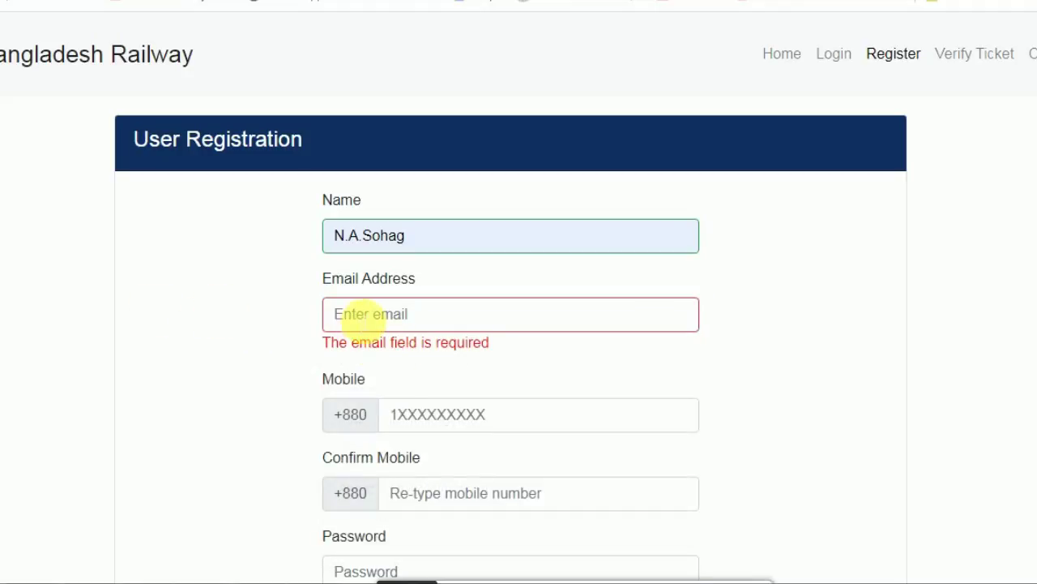
left_click(394, 320)
left_click(417, 423)
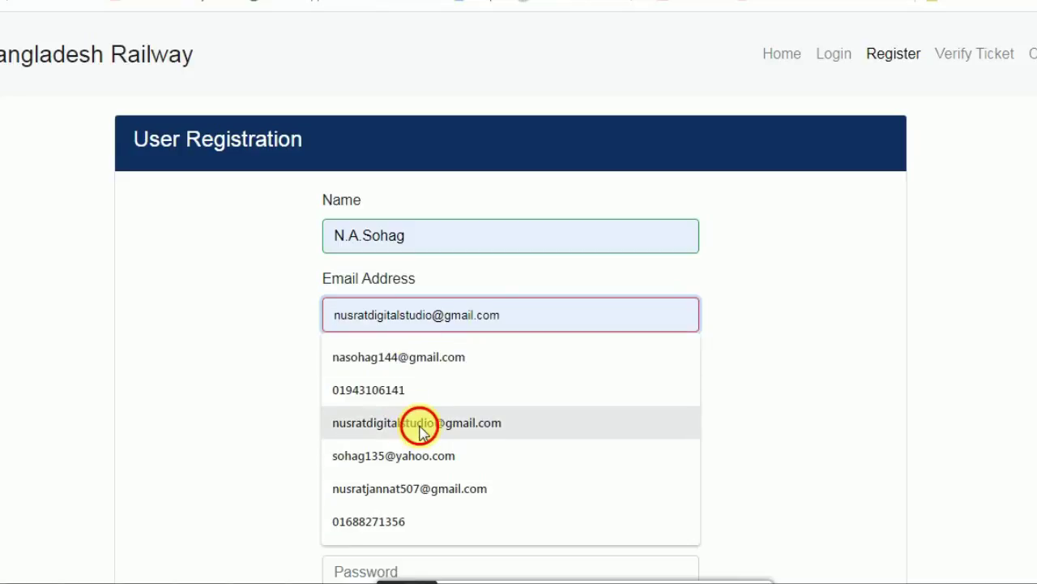
scroll(385, 368, "down", 1)
Step: Enter the mobile number and repeat it in Confirm Mobile
left_click(449, 315)
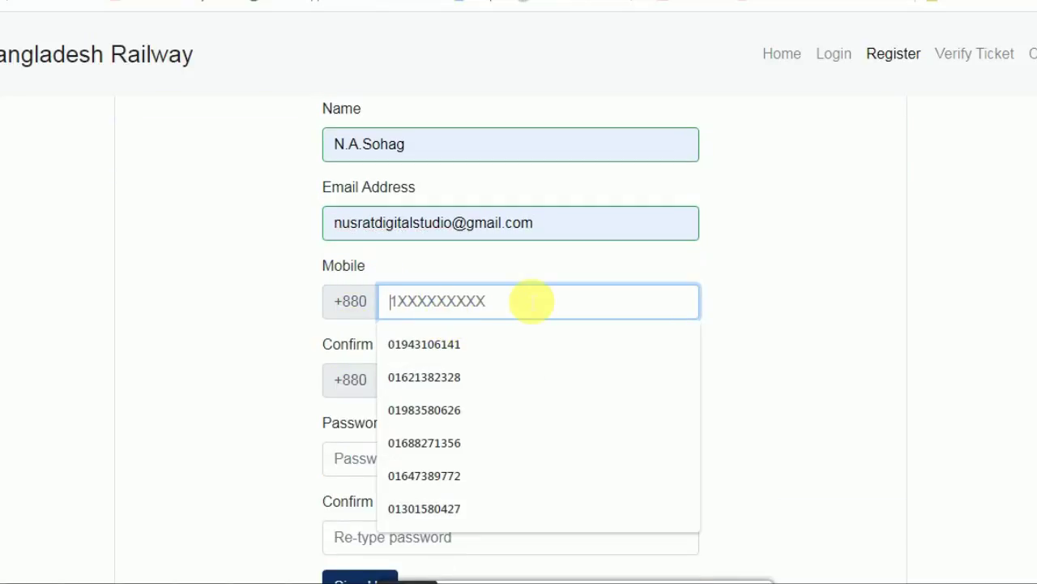
type("0")
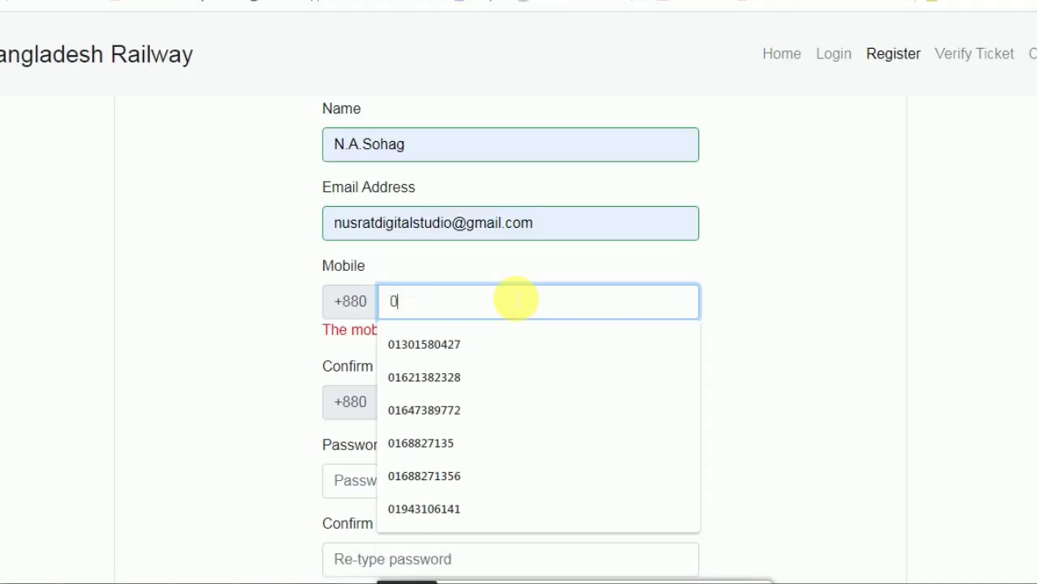
scroll(514, 297, "up", 1)
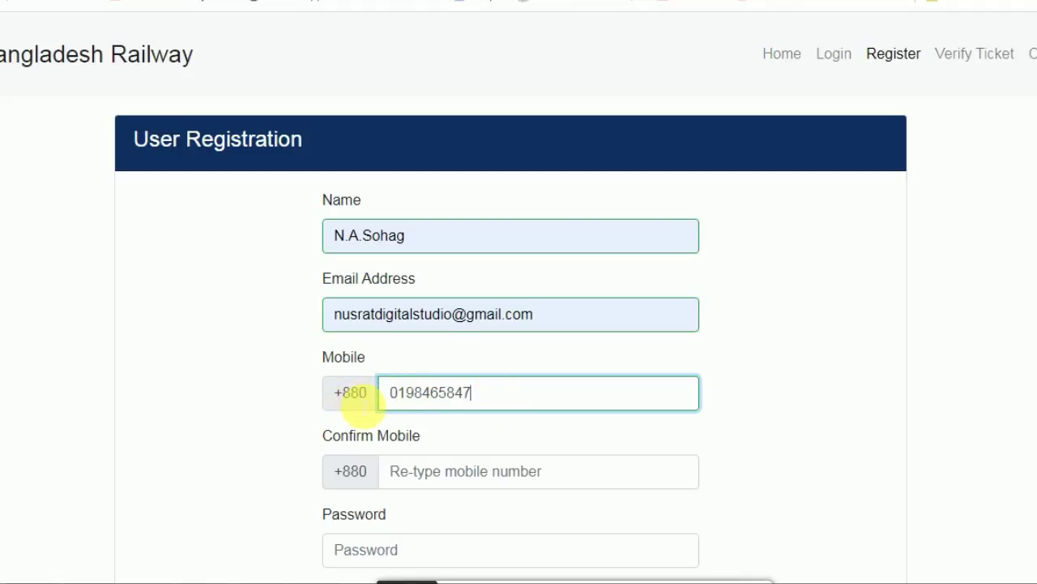
left_click(397, 393)
key("BackSpace")
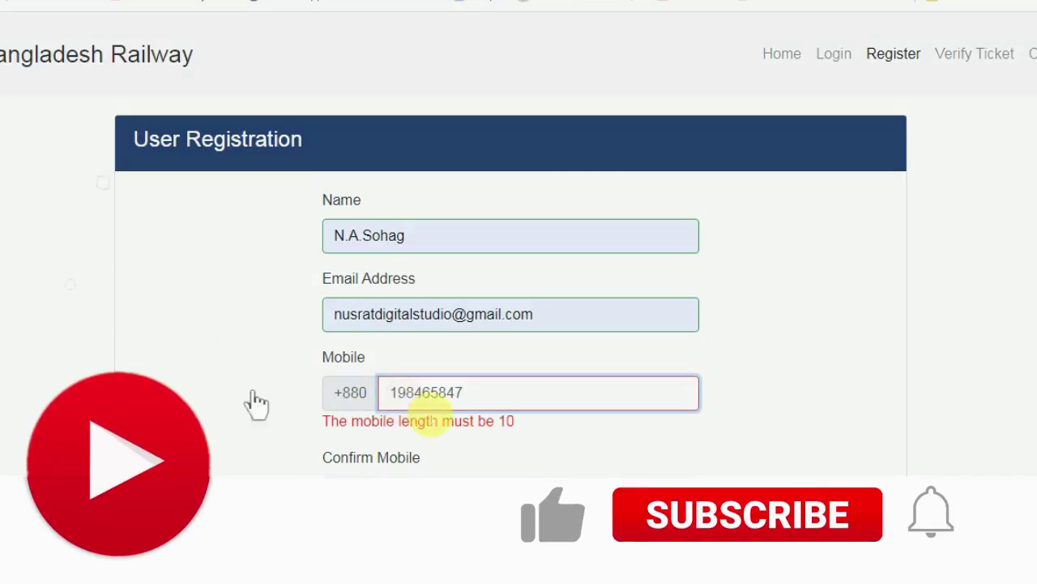
type("6")
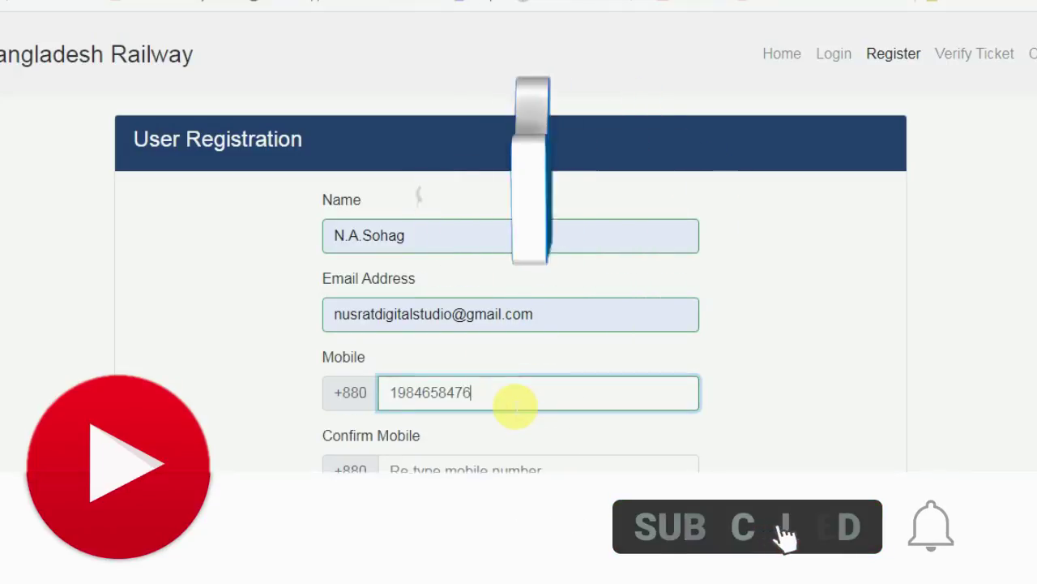
scroll(491, 429, "down", 1)
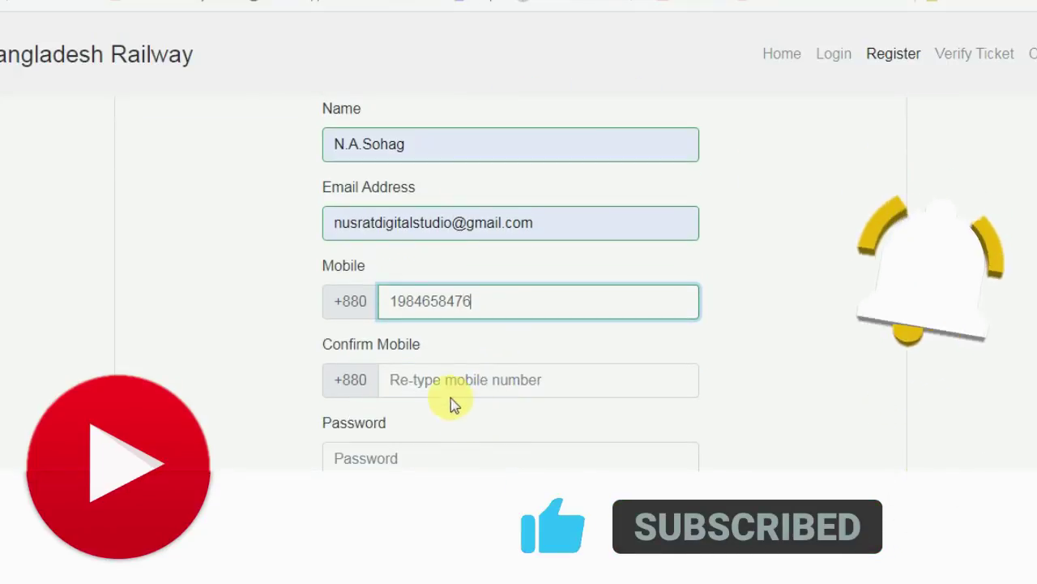
left_click(466, 393)
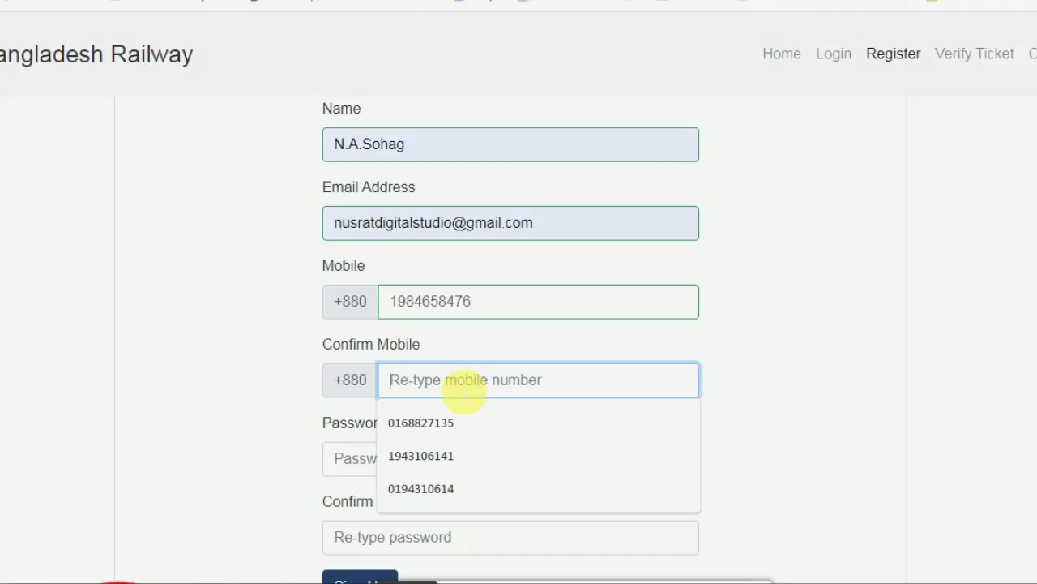
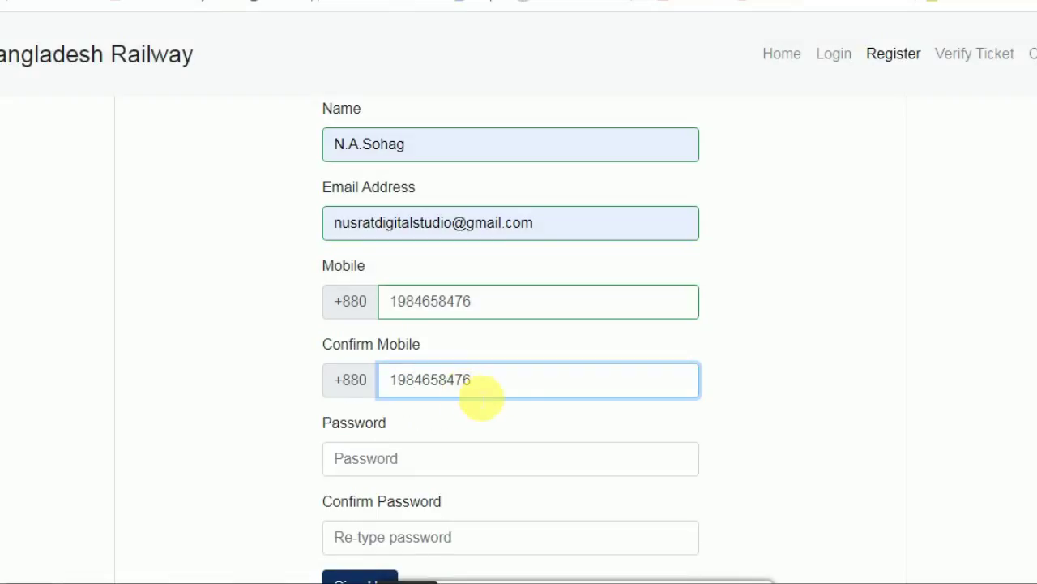
scroll(475, 401, "down", 1)
Step: Enter the same 8-character password in Password and Confirm Password
left_click(415, 369)
type("123")
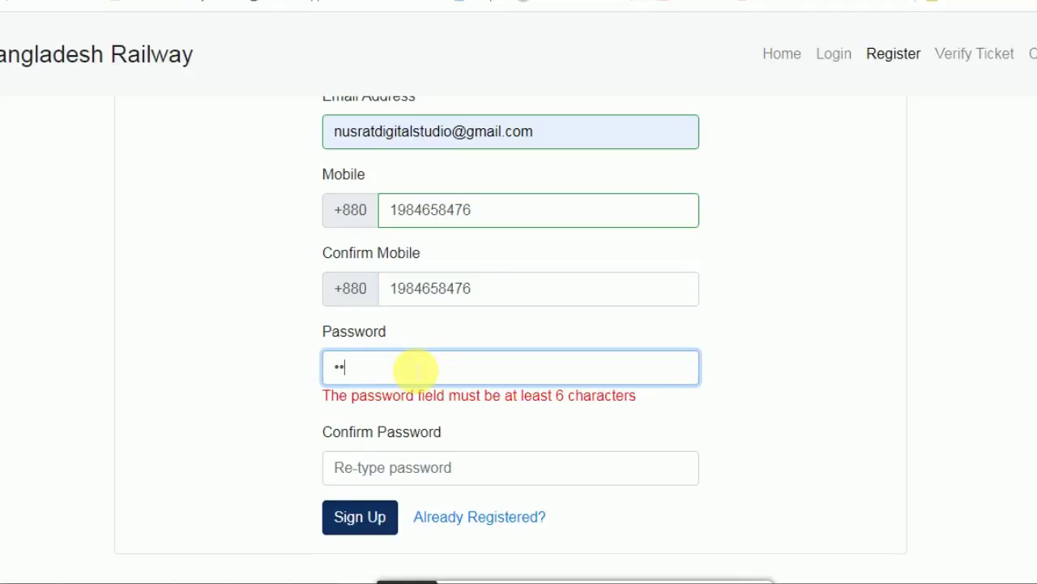
key("BackSpace")
key("BackSpace")
left_click(369, 455)
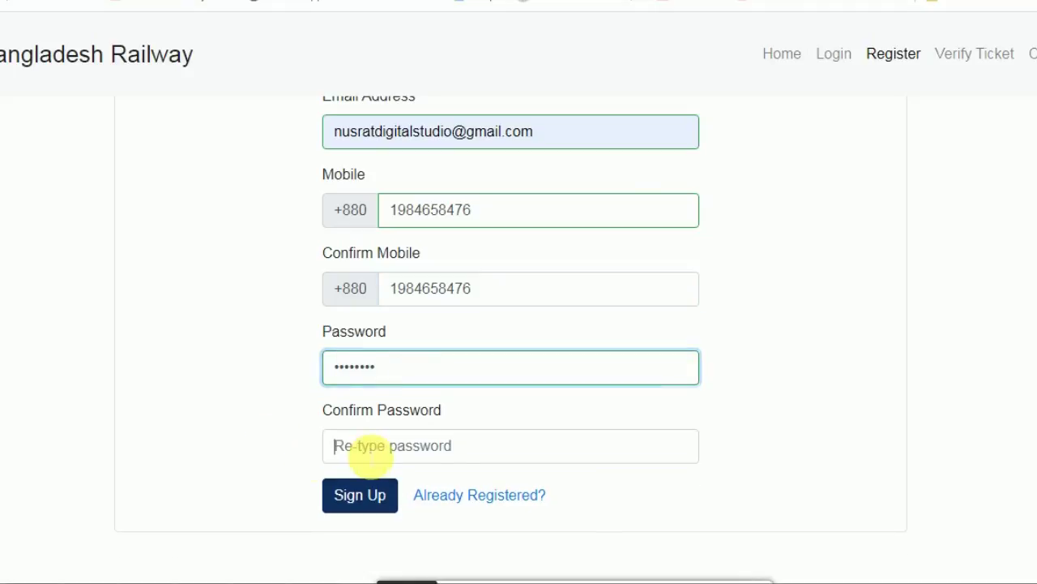
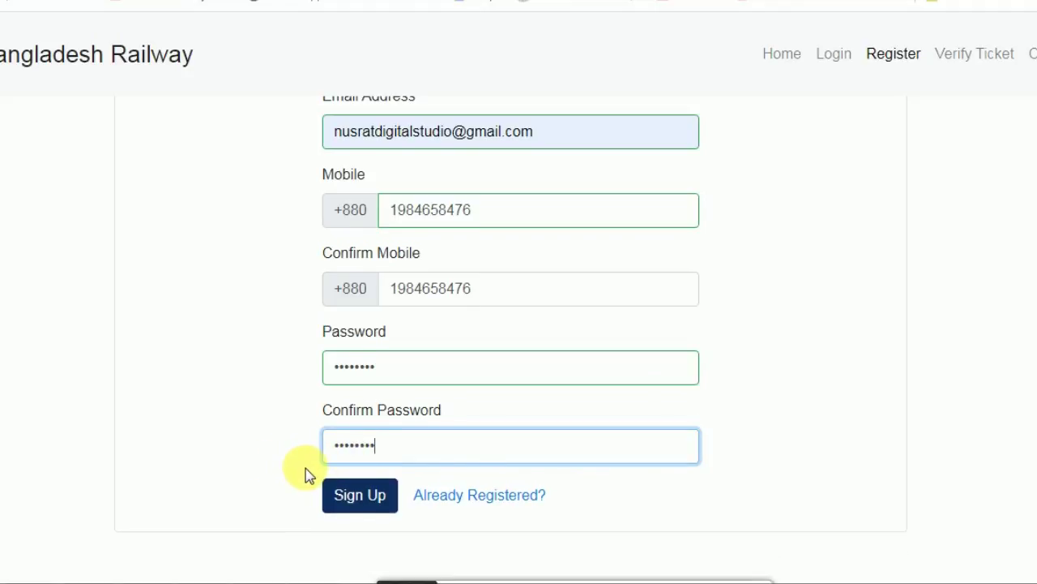
scroll(306, 474, "down", 2)
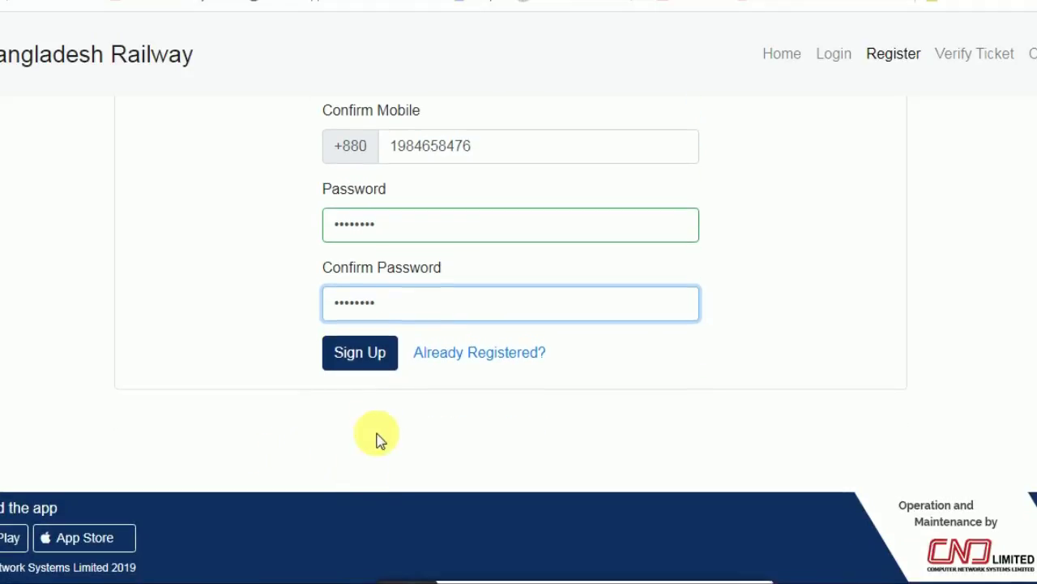
Step: Sign up, autofill the received code on Verify mobile, and return to Home
left_click(387, 362)
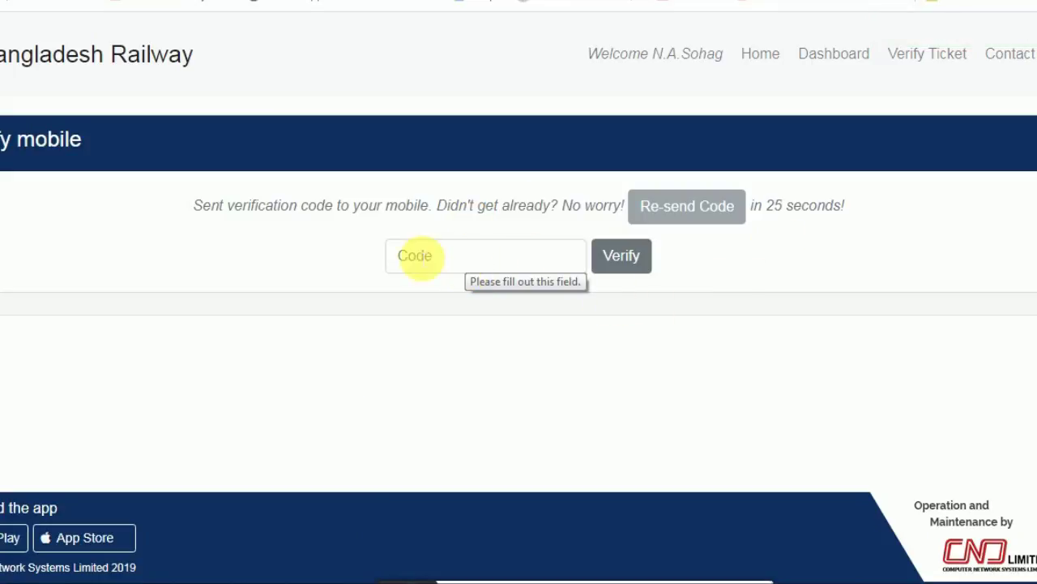
left_click(419, 254)
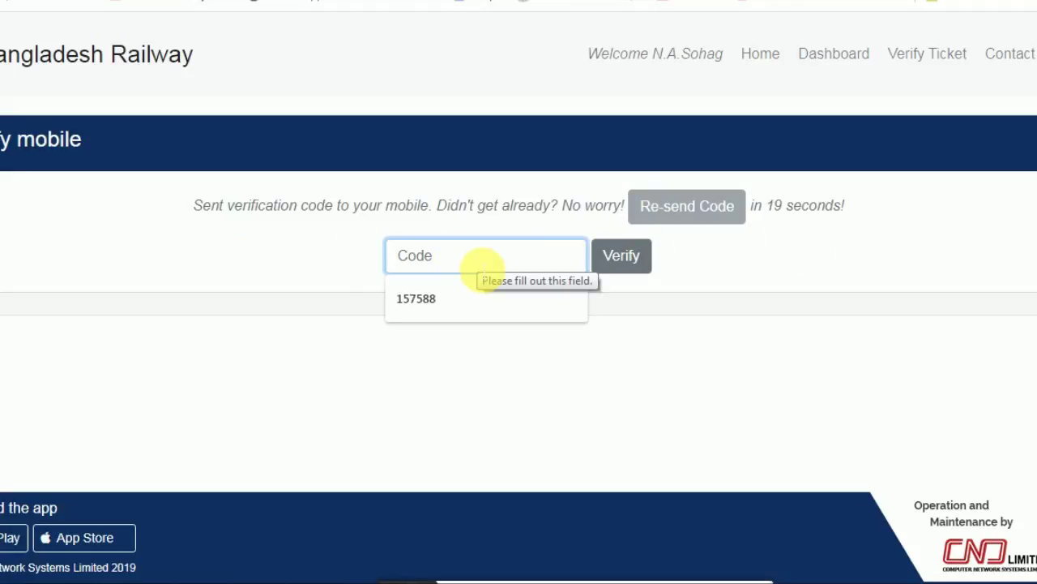
left_click(437, 298)
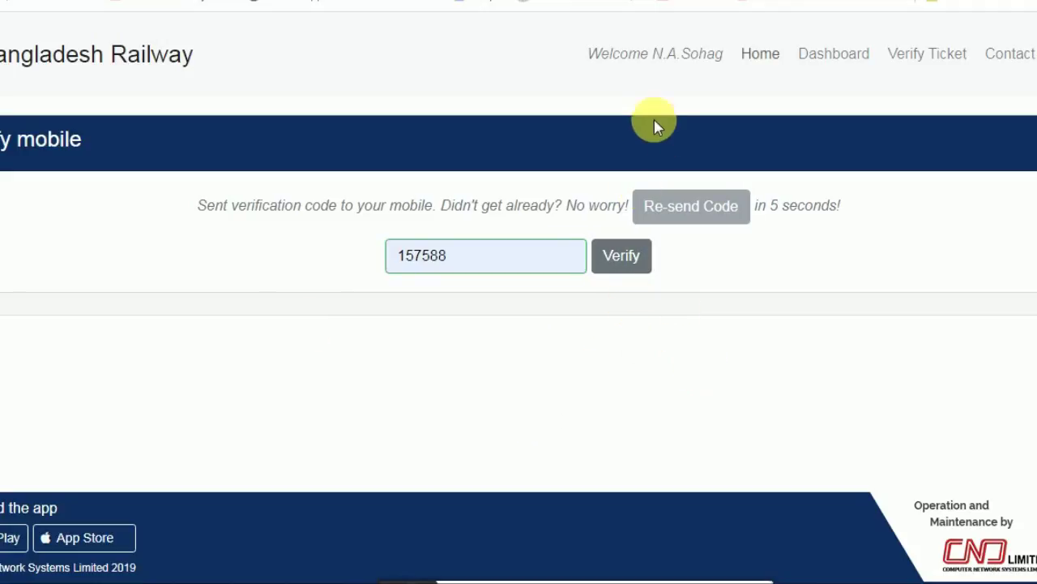
left_click(783, 57)
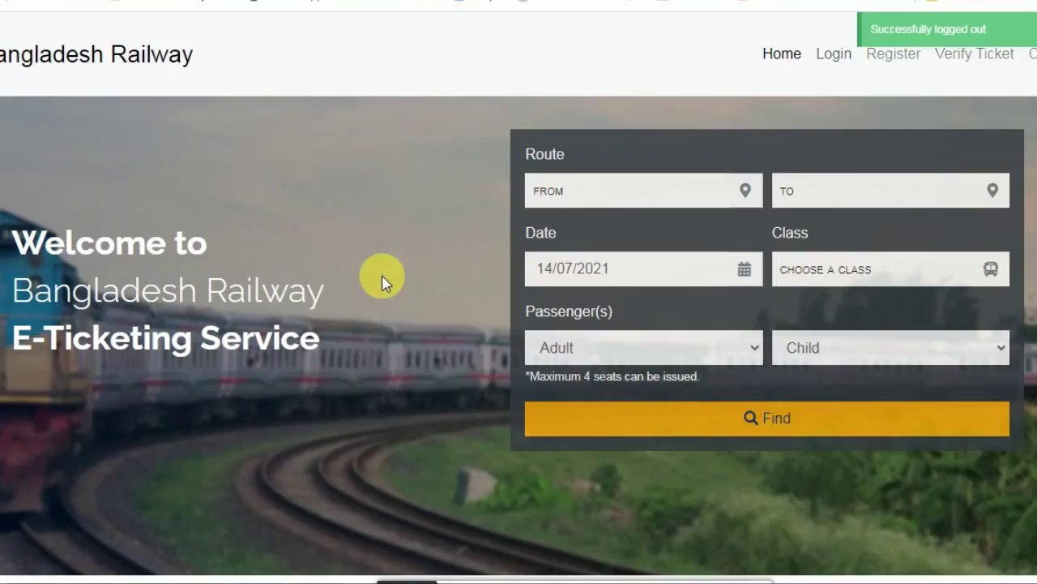
Step: Log in with the new account's phone number and password
left_click(830, 58)
left_click(549, 243)
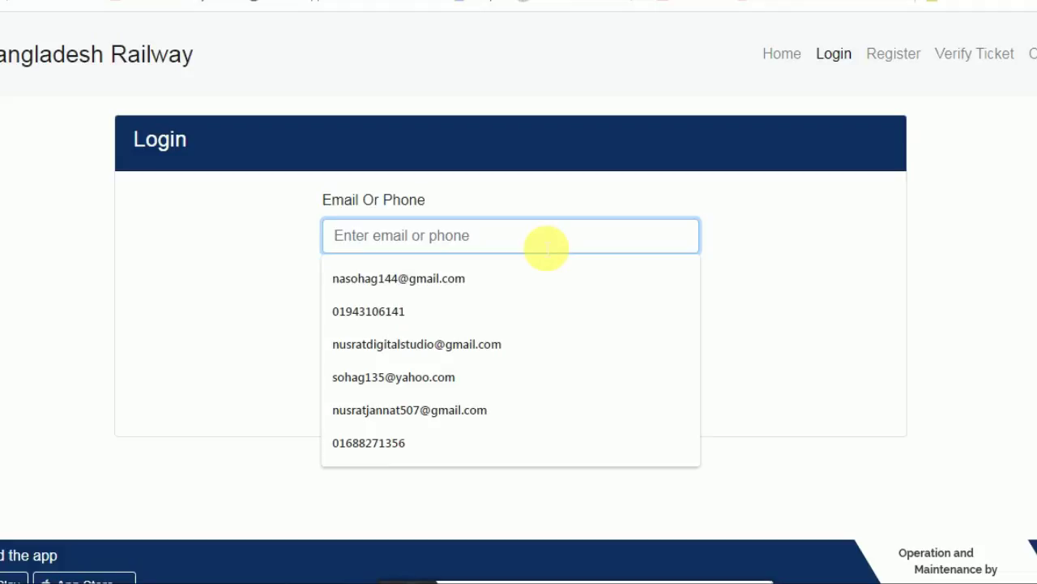
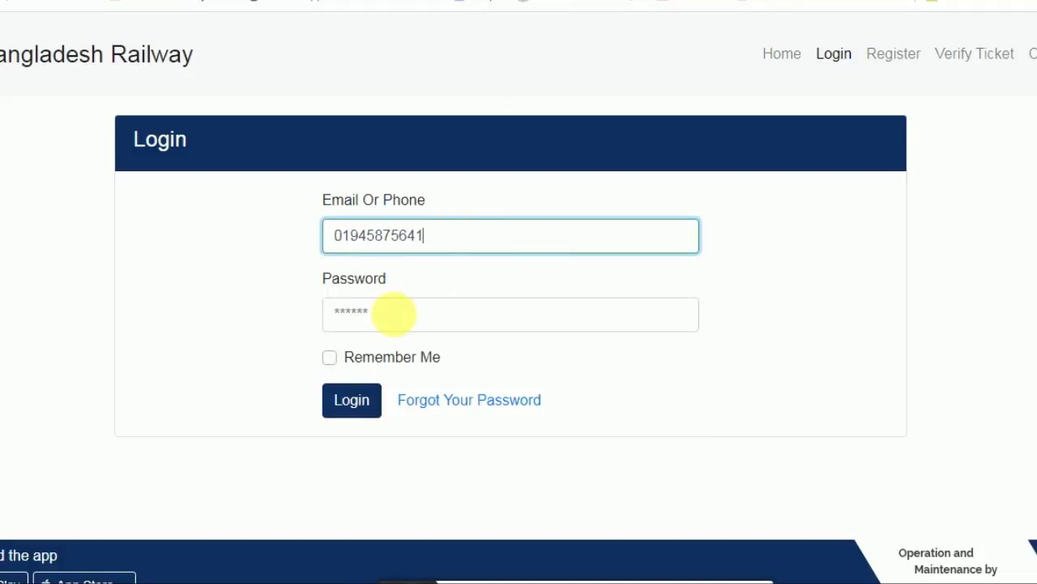
left_click(394, 315)
type("********")
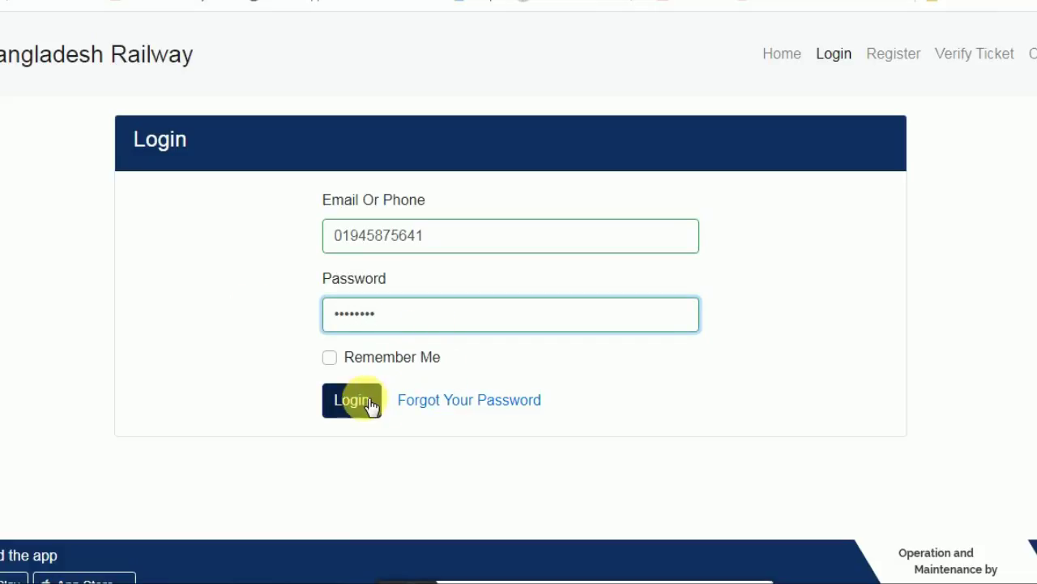
double_click(456, 242)
key("Return")
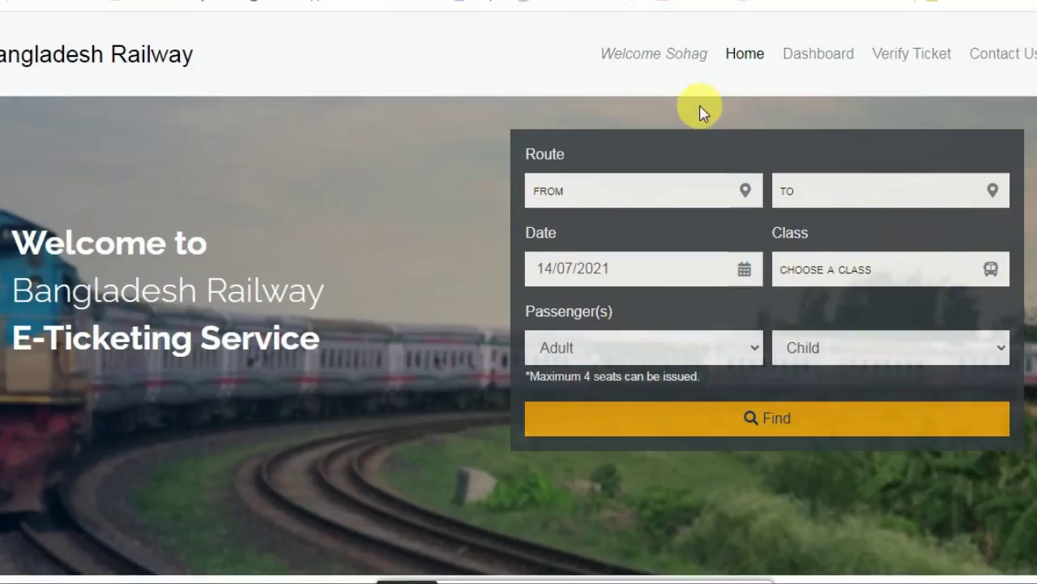
Step: Select the welcome text in the header, then clear the selection
left_click_drag(591, 64, 732, 58)
left_click(598, 65)
left_click_drag(597, 65, 657, 57)
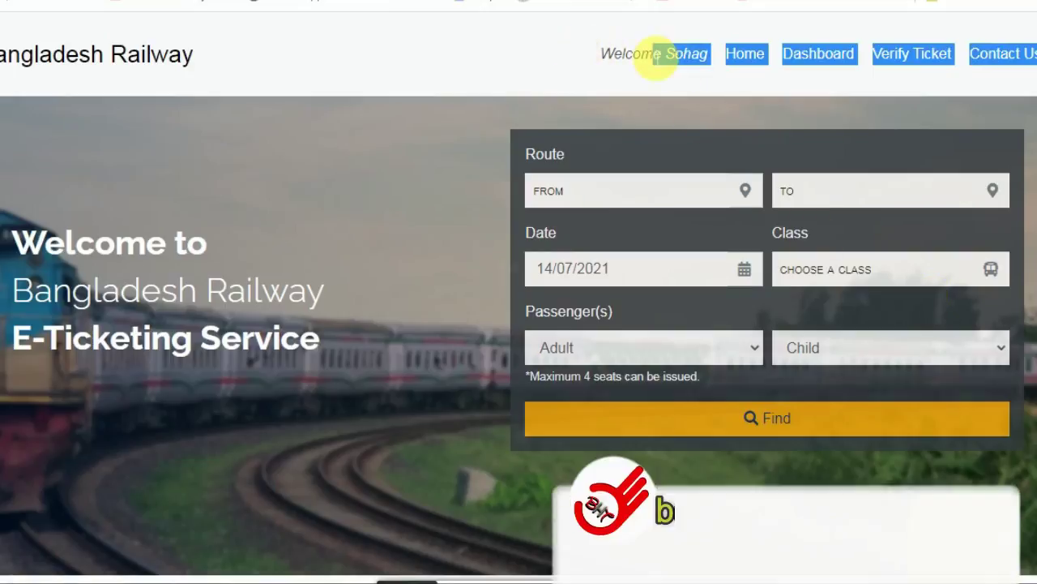
left_click(679, 70)
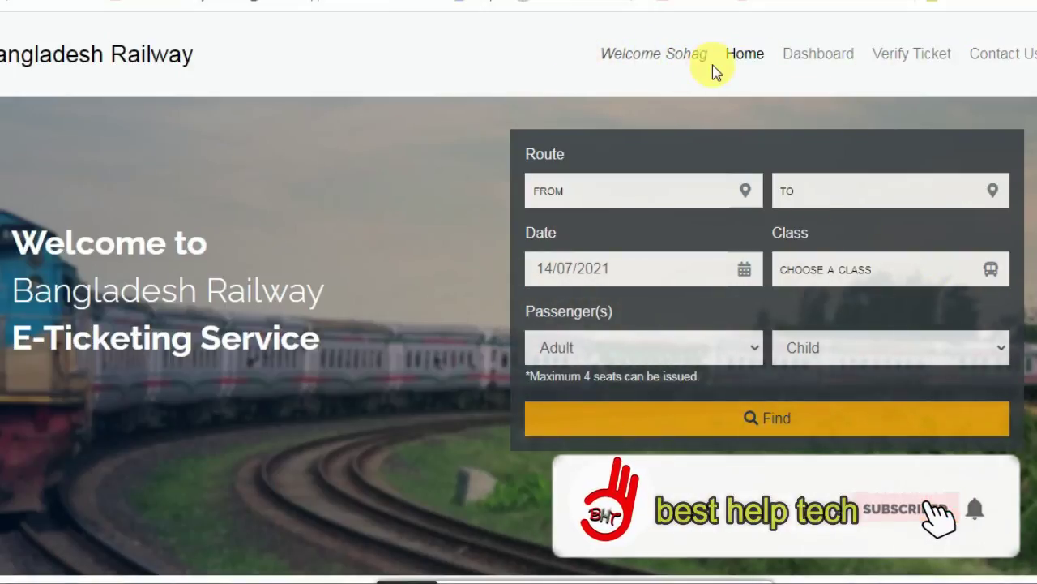